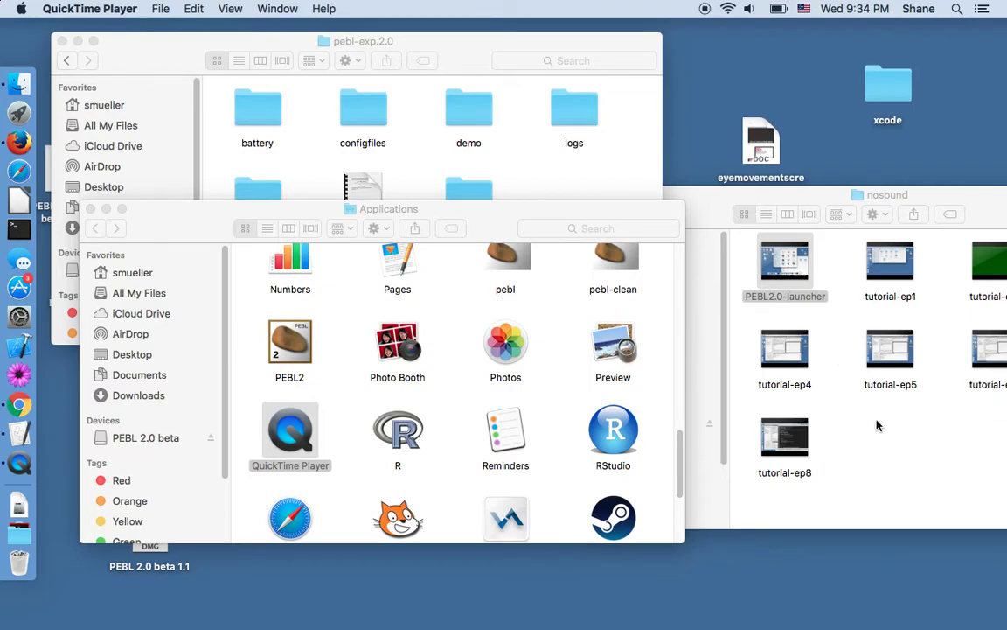
Step: Close the nosound window, move the Applications window aside, and select the PEBL2 app
drag(770, 195, 787, 191)
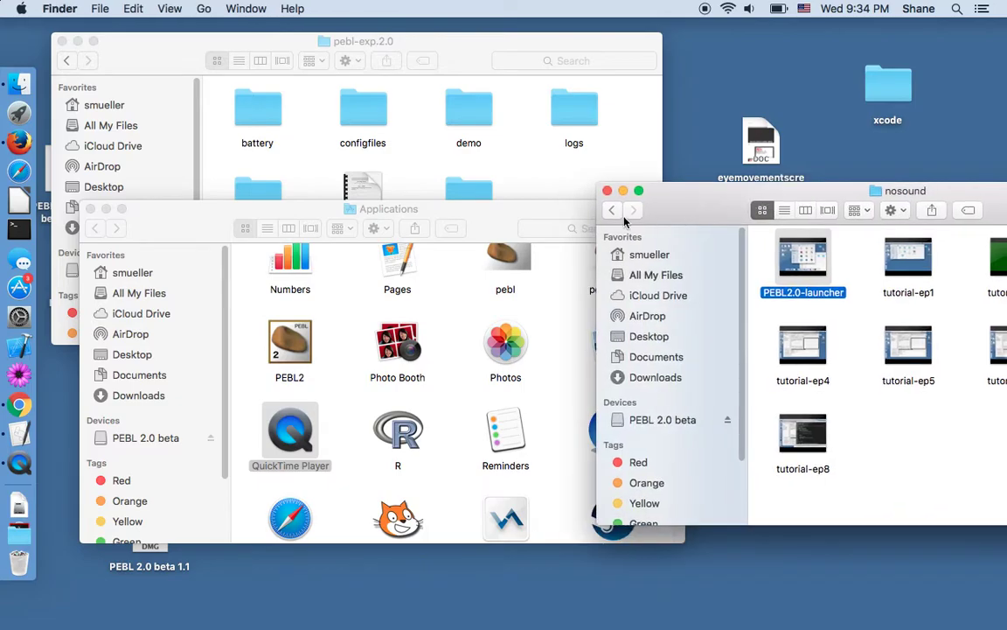
click(607, 191)
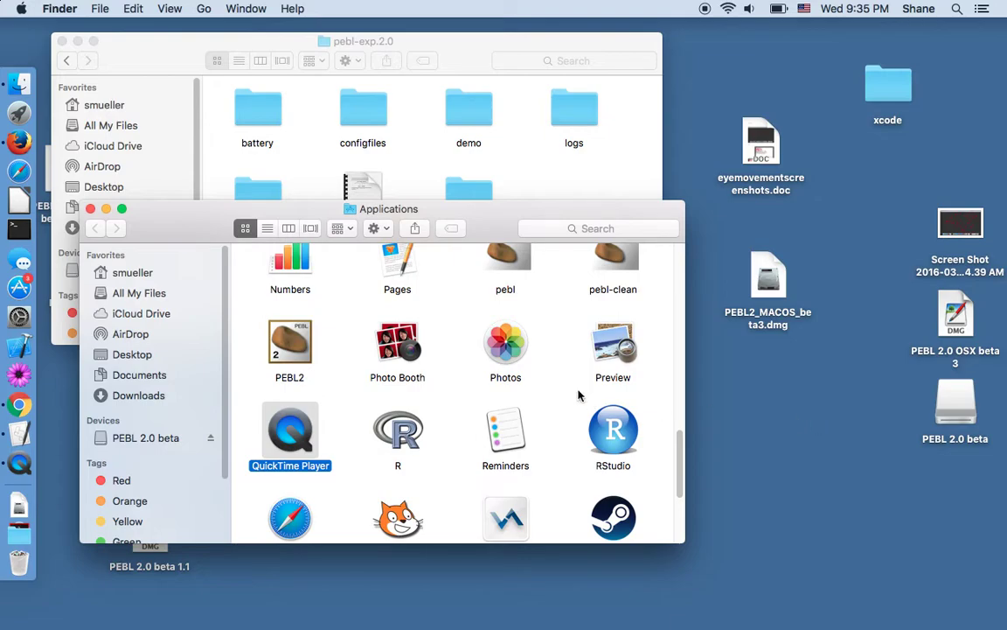
drag(454, 223, 691, 226)
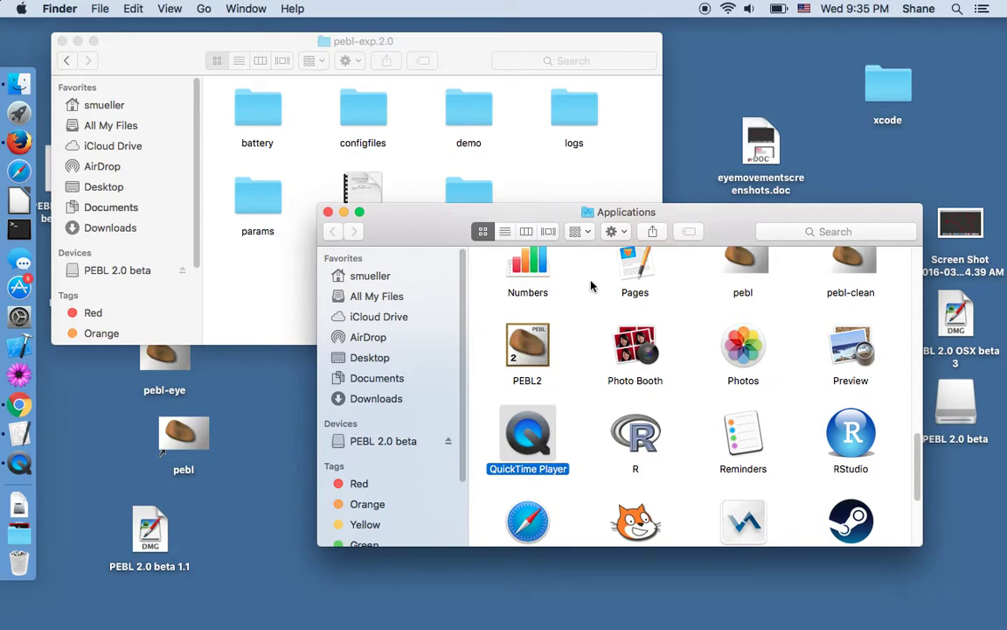
click(574, 336)
click(528, 343)
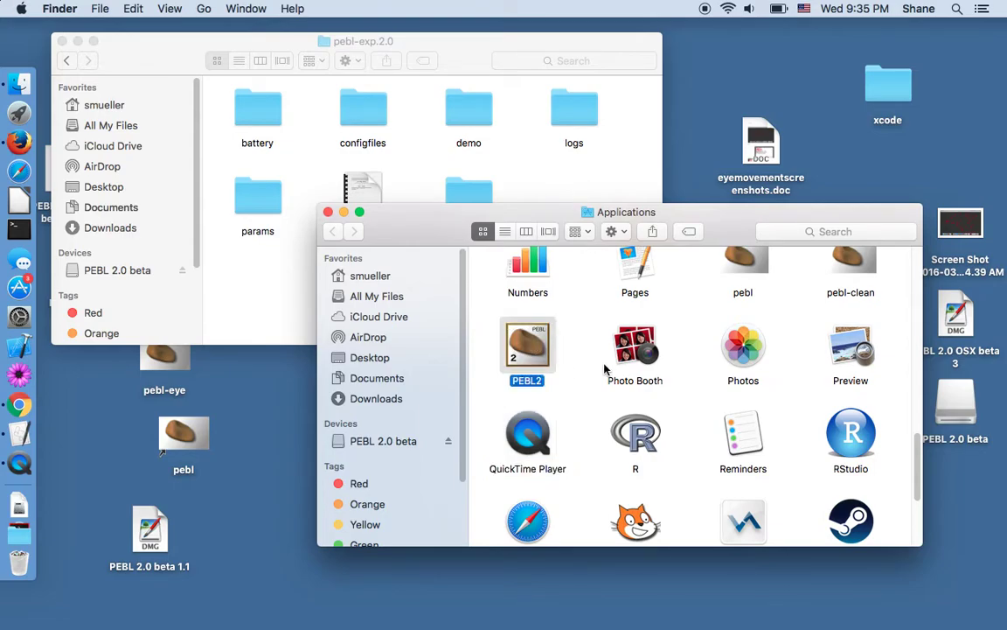
Step: Launch PEBL2 and reposition the PEBL Launcher window
double_click(527, 337)
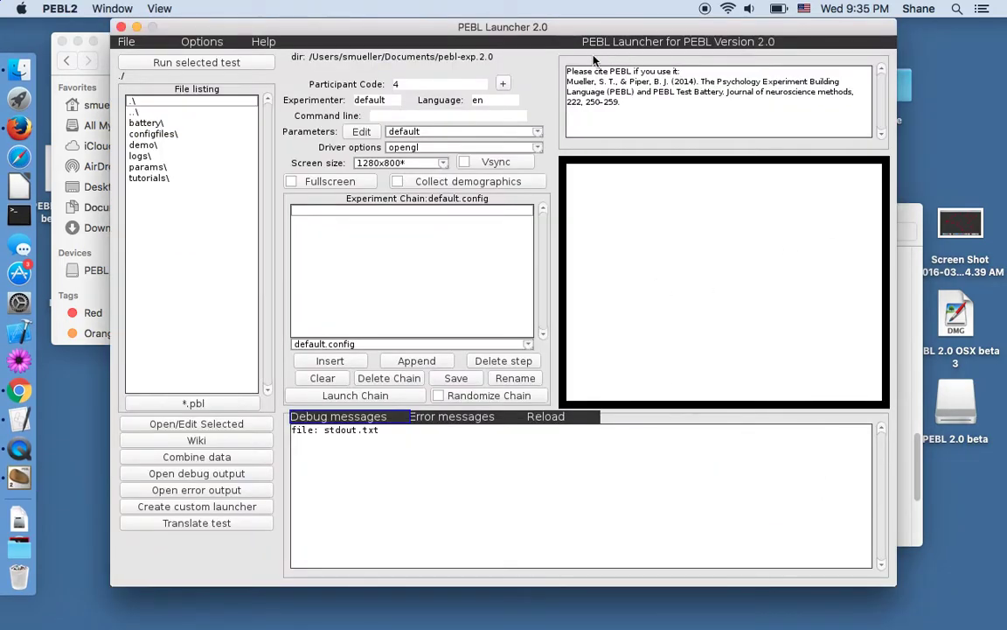
drag(577, 26, 619, 29)
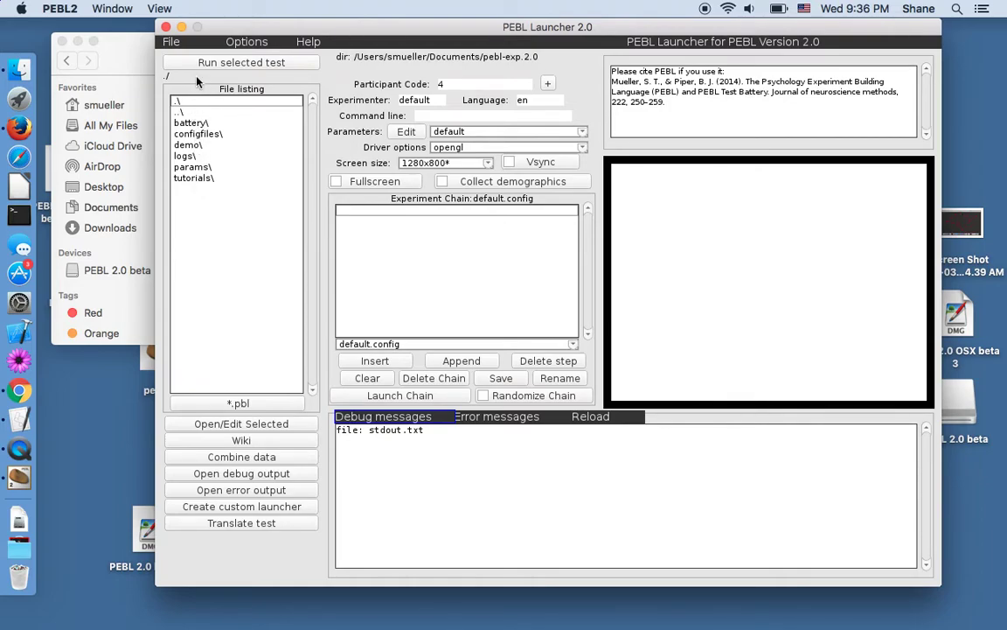
drag(225, 28, 437, 91)
mouse_move(218, 50)
mouse_down()
mouse_move(218, 34)
mouse_move(225, 84)
mouse_move(227, 59)
mouse_up()
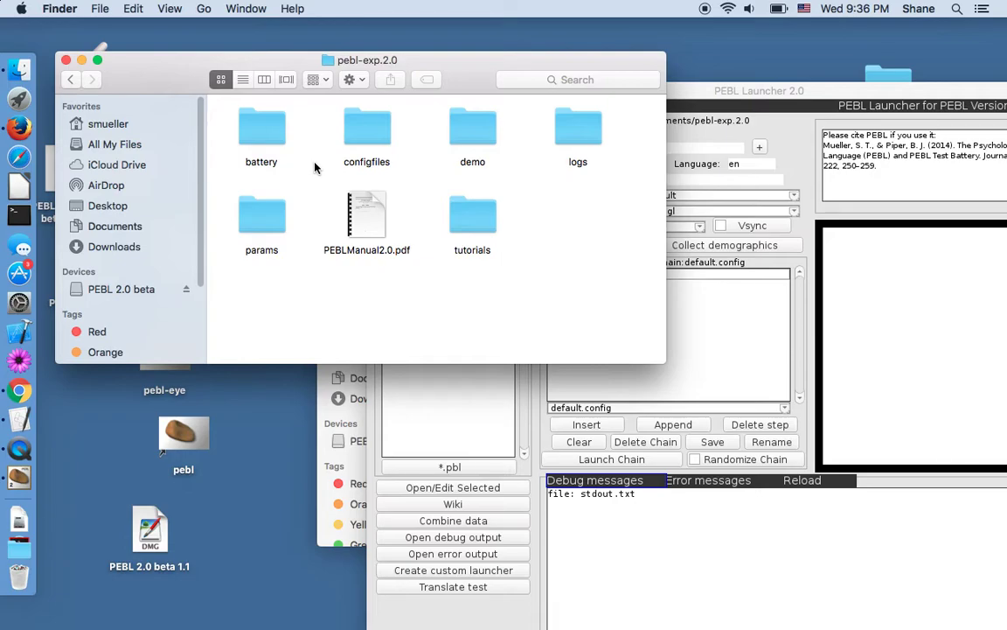
key(super+Up)
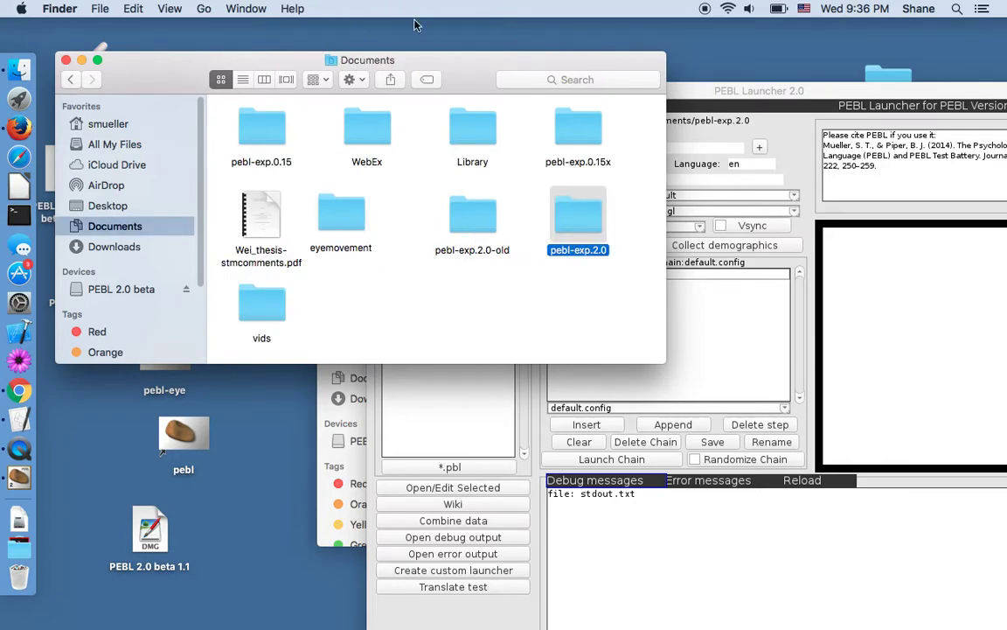
drag(467, 64, 445, 49)
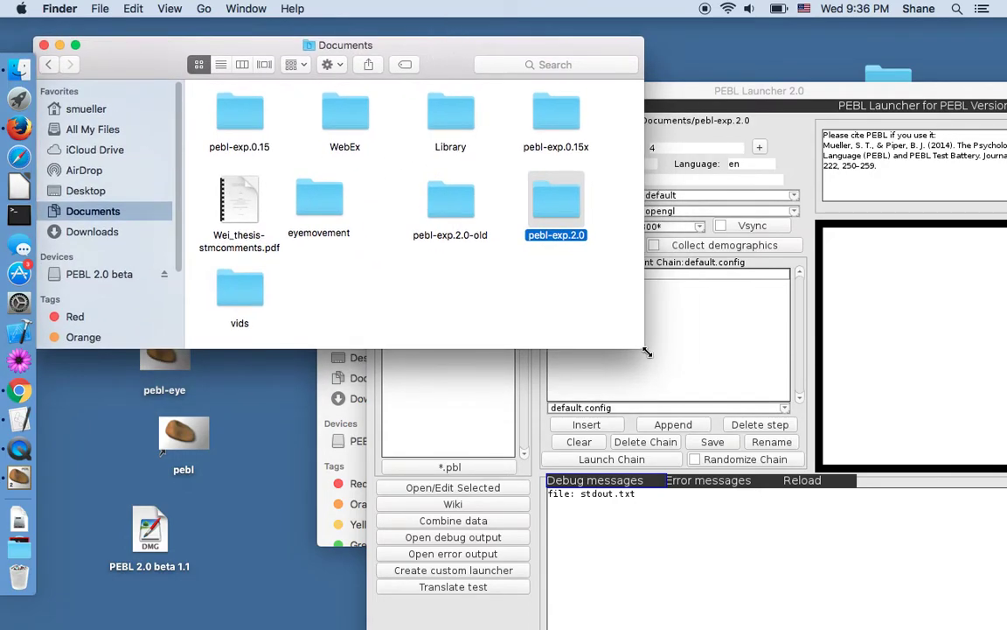
drag(642, 350, 631, 362)
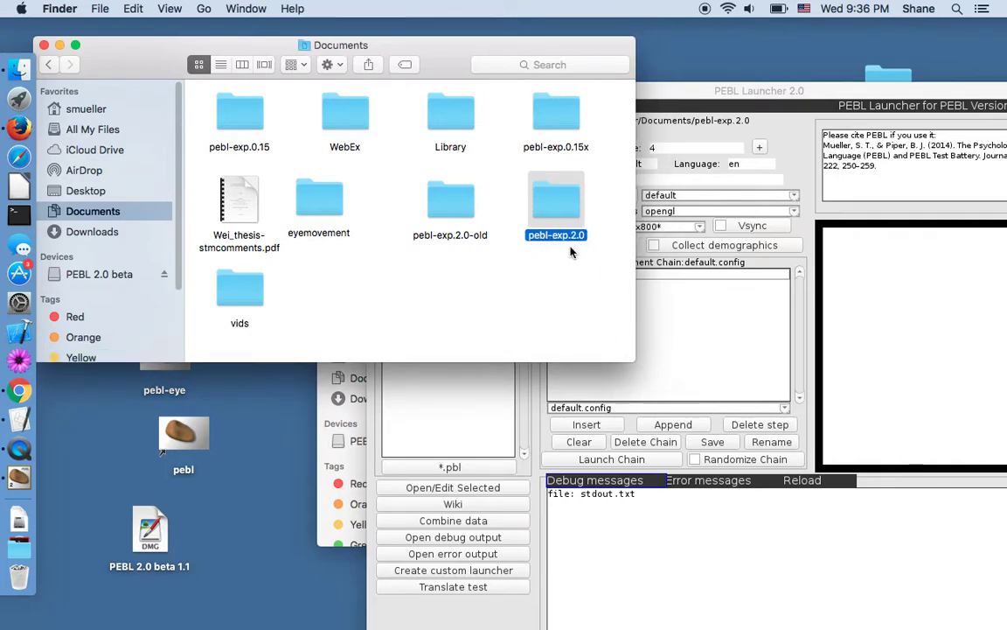
double_click(565, 212)
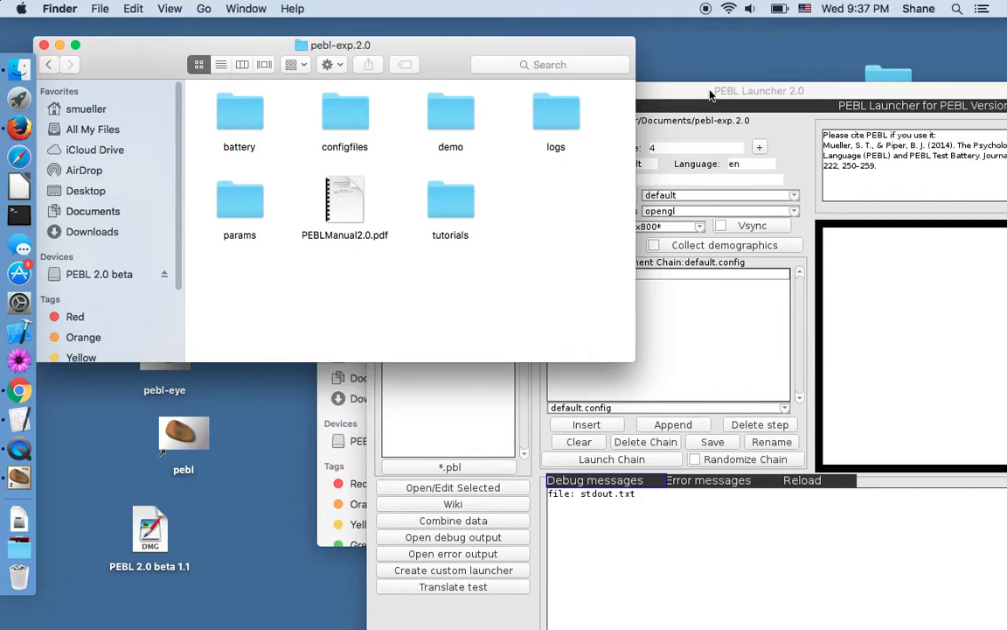
drag(710, 91, 620, 55)
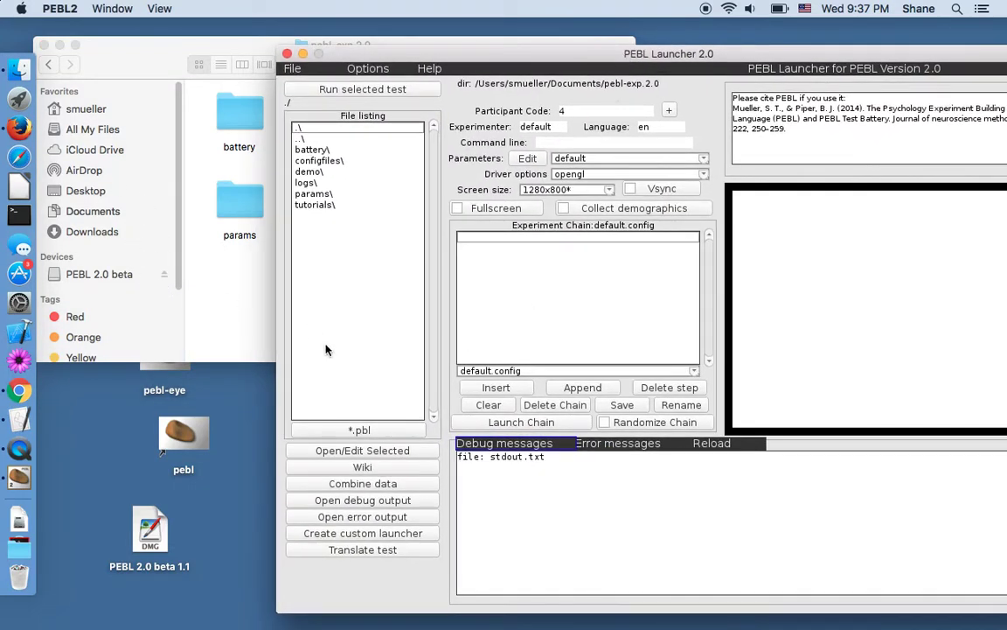
Step: Reposition the launcher window and select the demo folder in the file listing
drag(422, 48, 284, 50)
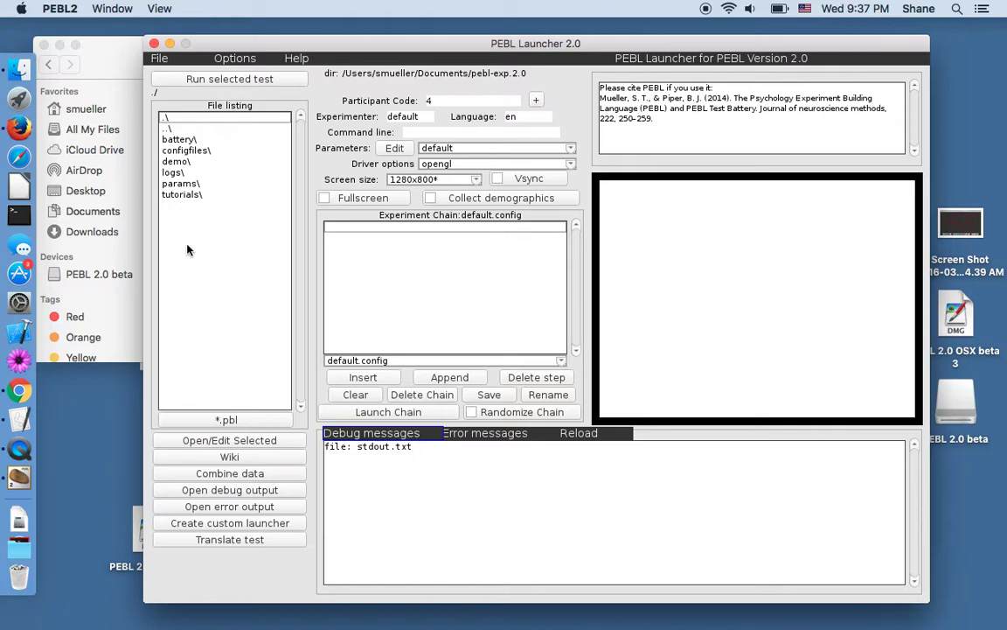
click(180, 163)
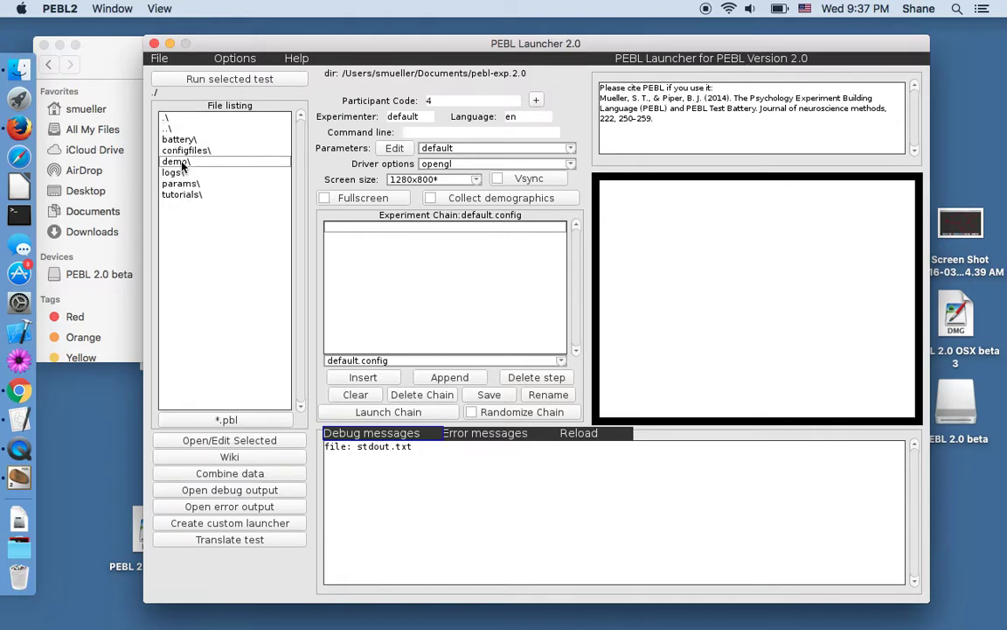
click(180, 181)
click(181, 163)
drag(387, 55, 352, 41)
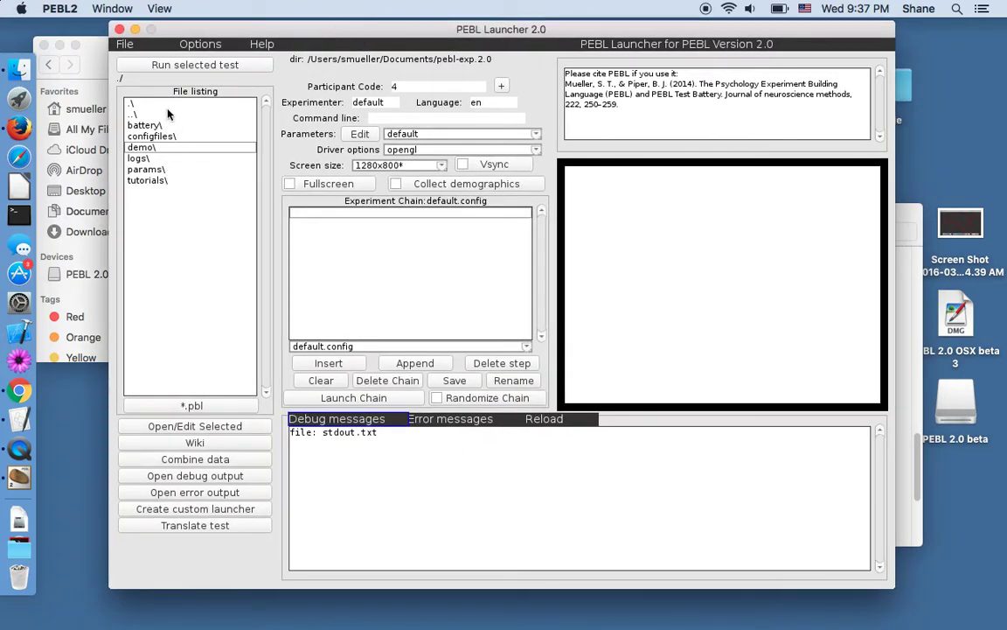
drag(164, 28, 184, 26)
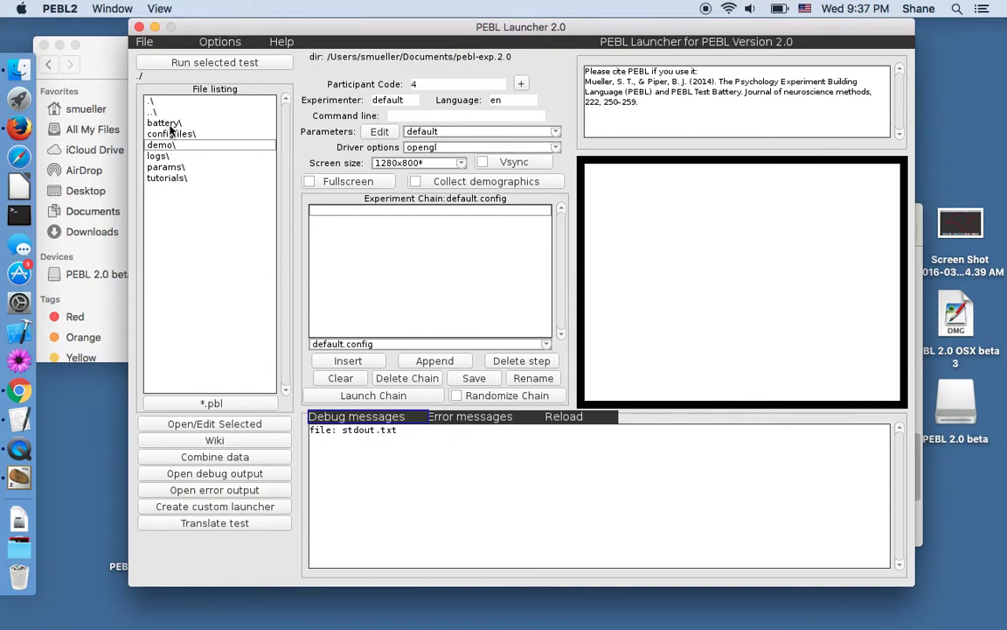
key(Down)
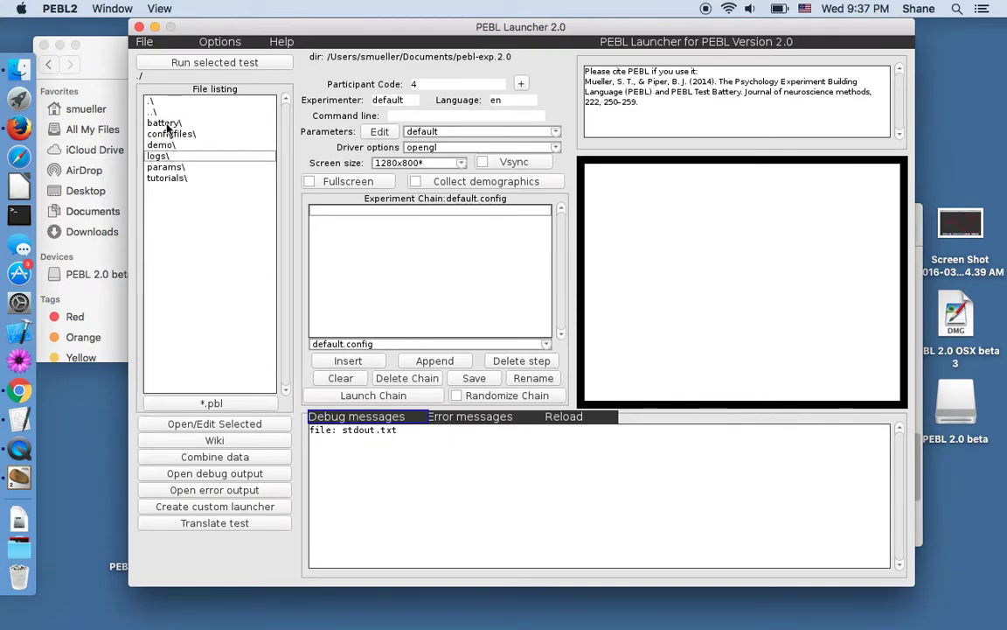
click(163, 145)
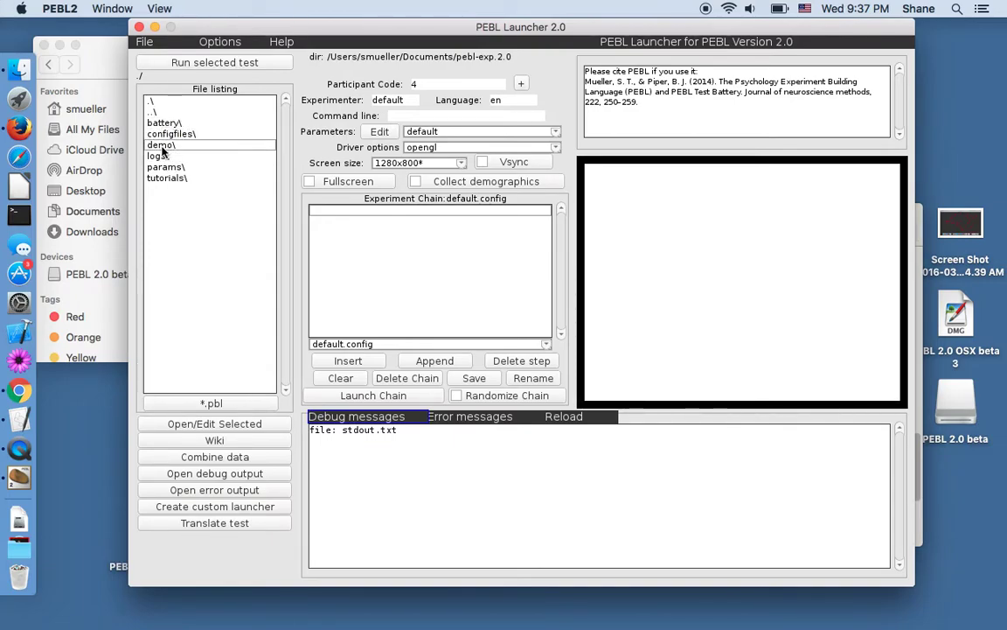
Step: Enter the demo folder, scroll to the bottom, and select version.pbl
double_click(162, 147)
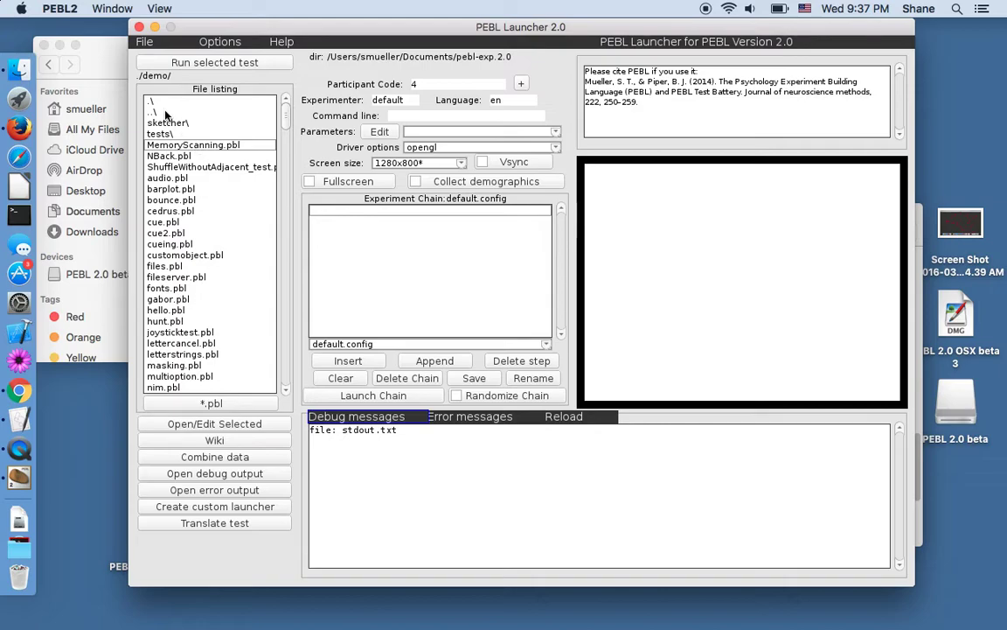
click(154, 103)
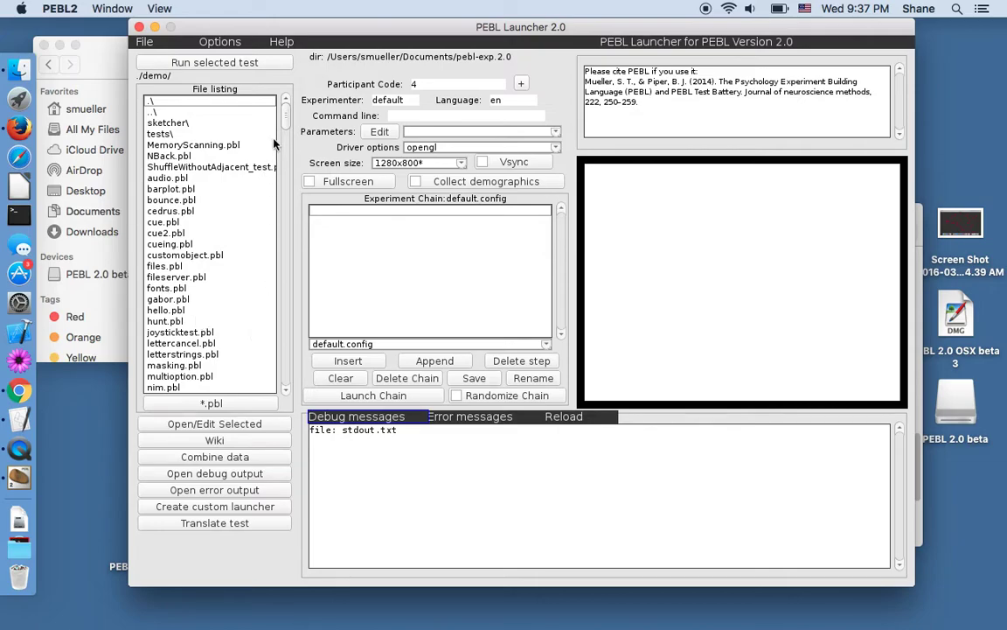
drag(285, 114, 279, 391)
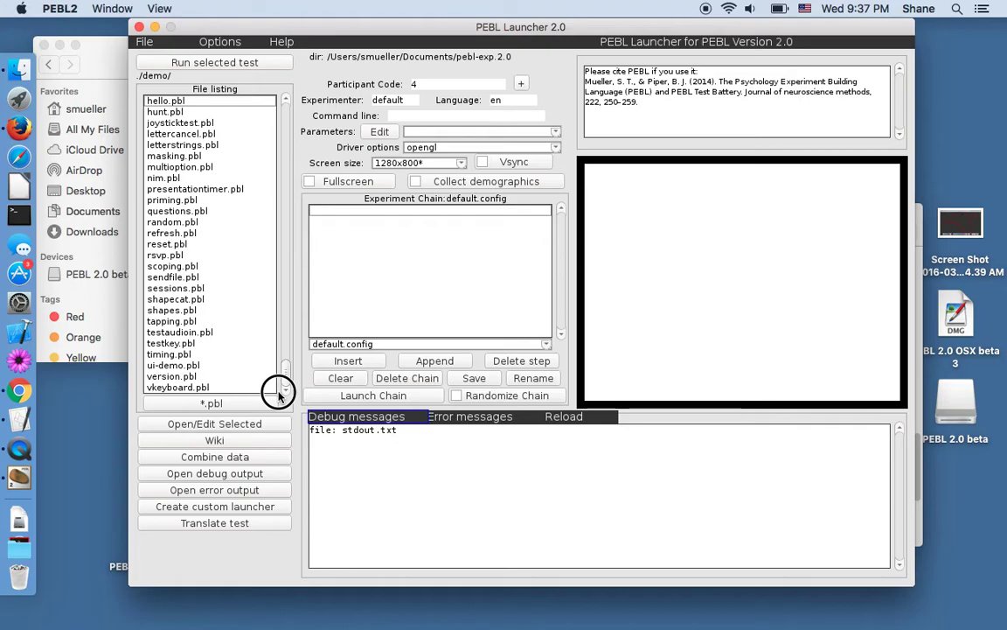
click(177, 376)
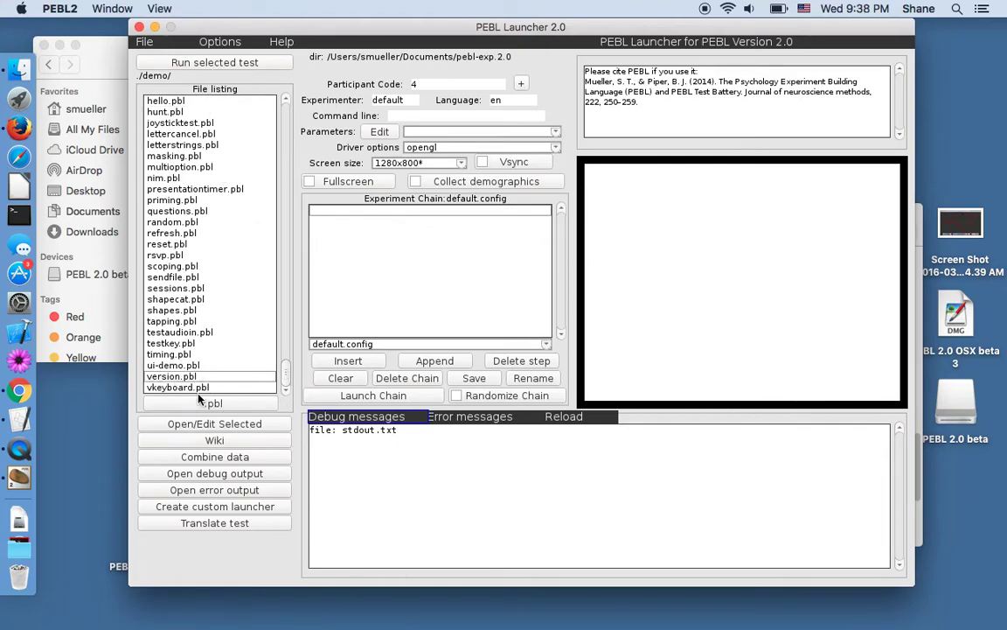
Step: Run version.pbl and close its version info window
click(216, 66)
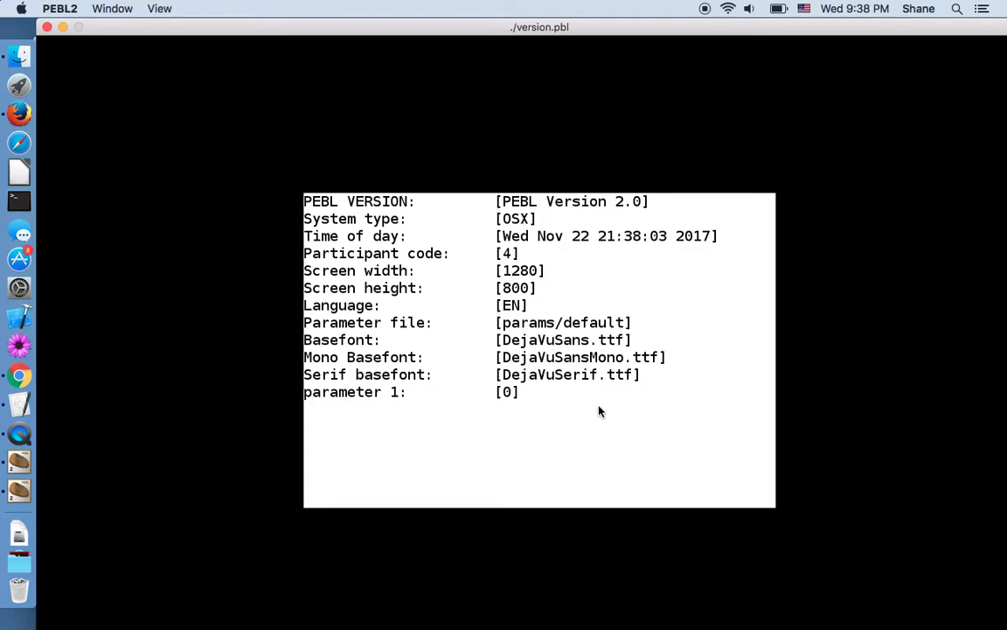
click(175, 112)
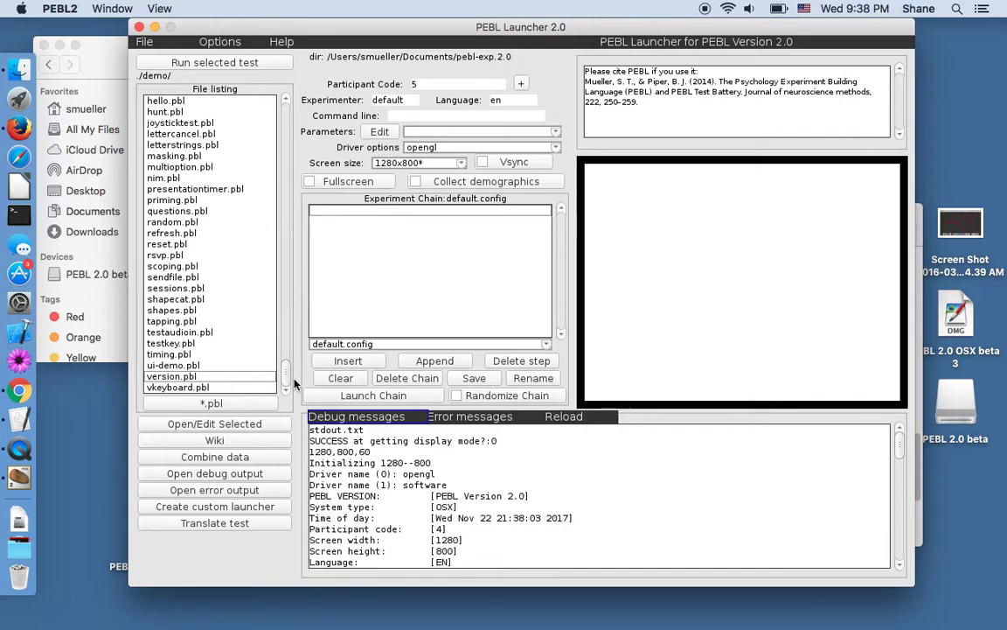
Step: Change the participant code to 500 and rerun version.pbl
mouse_move(287, 378)
mouse_down()
mouse_move(270, 97)
mouse_move(265, 394)
mouse_move(280, 336)
mouse_move(285, 399)
mouse_up()
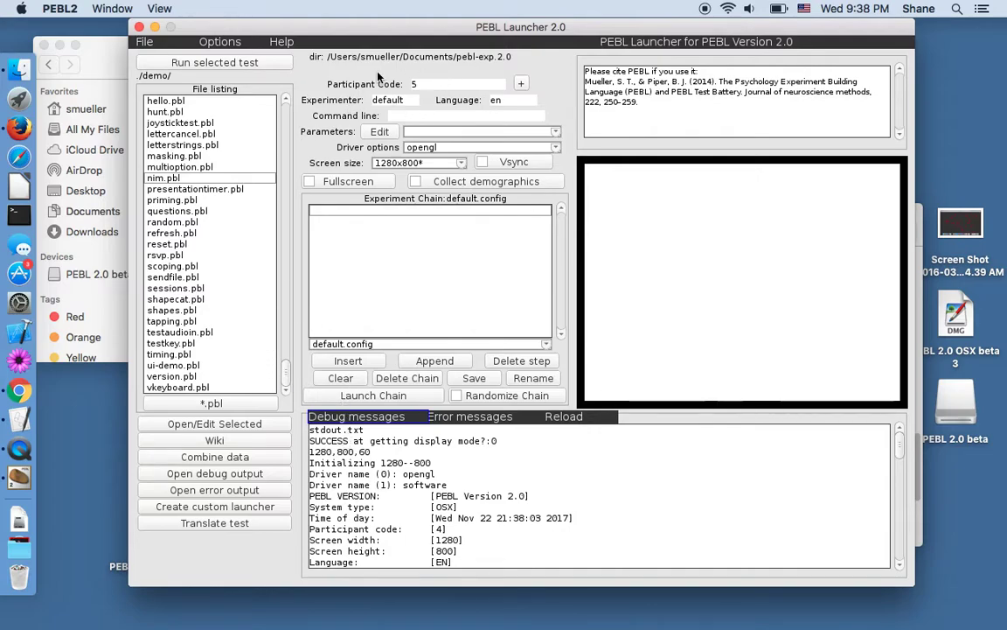
click(427, 84)
text(500)
key(Return)
click(198, 377)
click(206, 60)
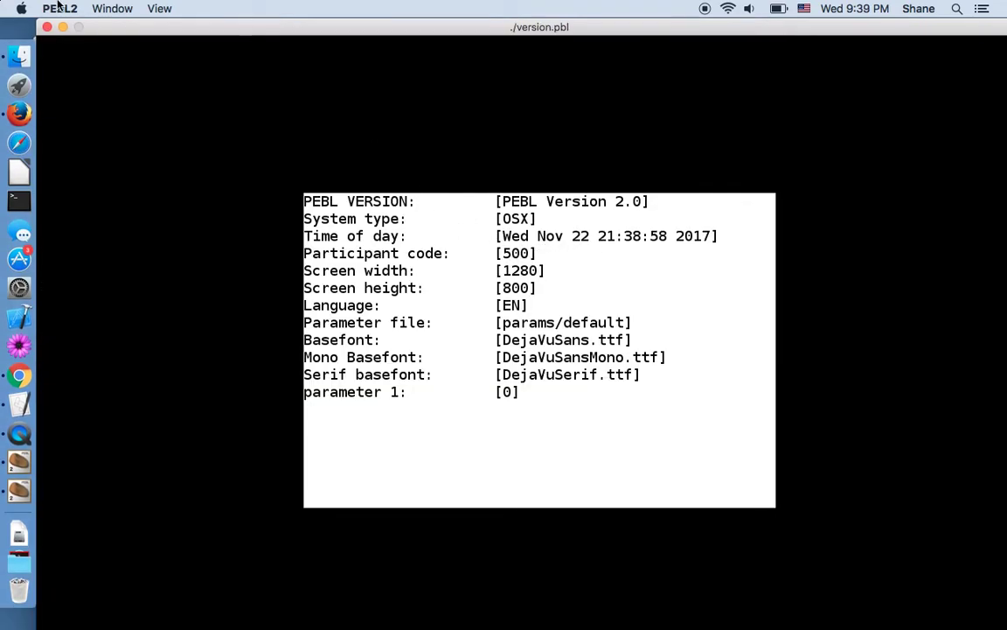
double_click(148, 27)
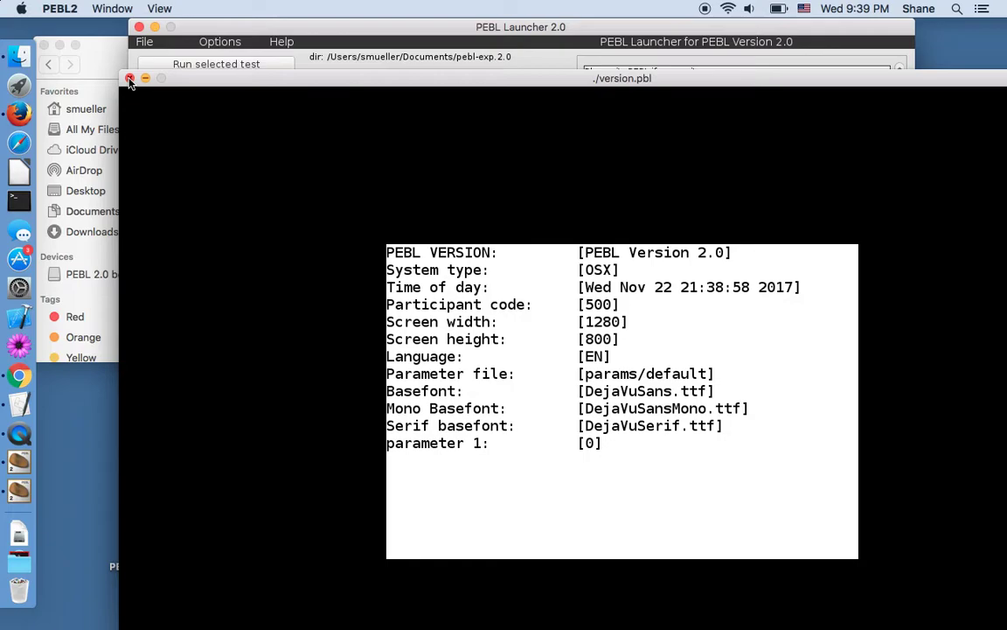
click(271, 208)
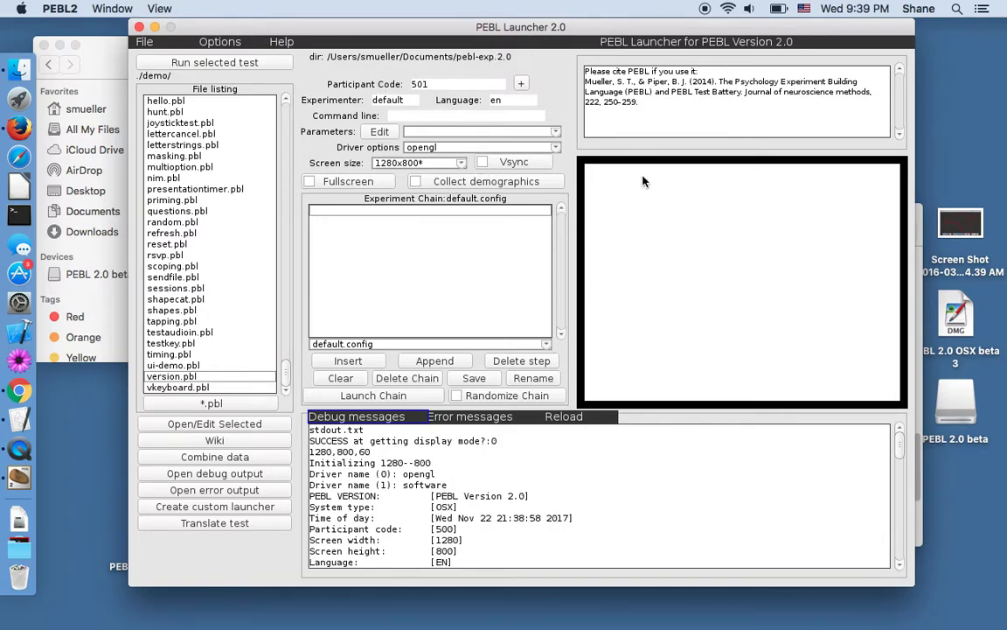
Step: Browse the Options, Help and File menus, then select the participant code value for replacement
click(431, 85)
click(199, 42)
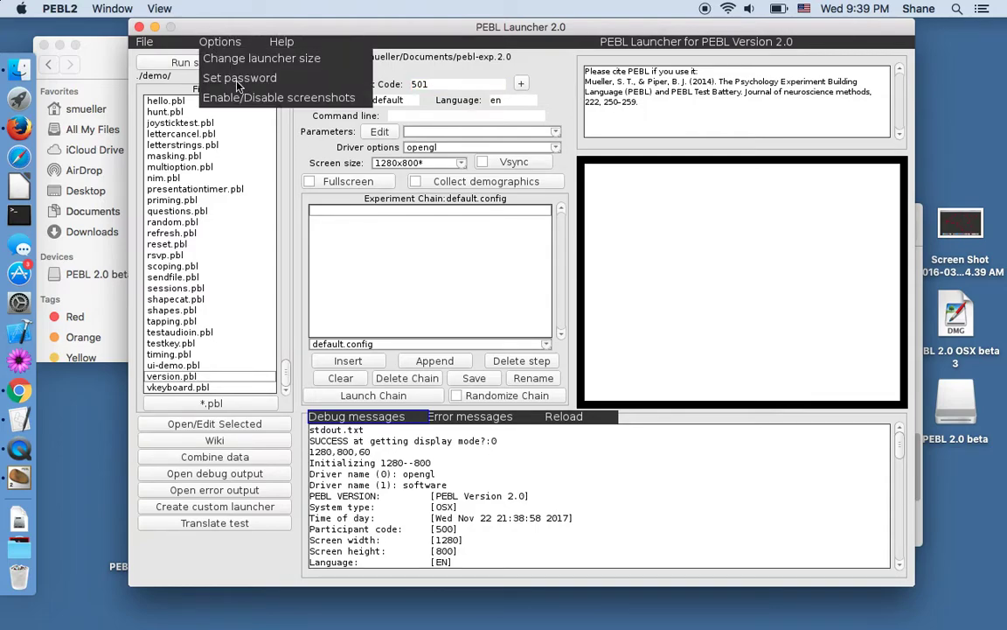
click(237, 42)
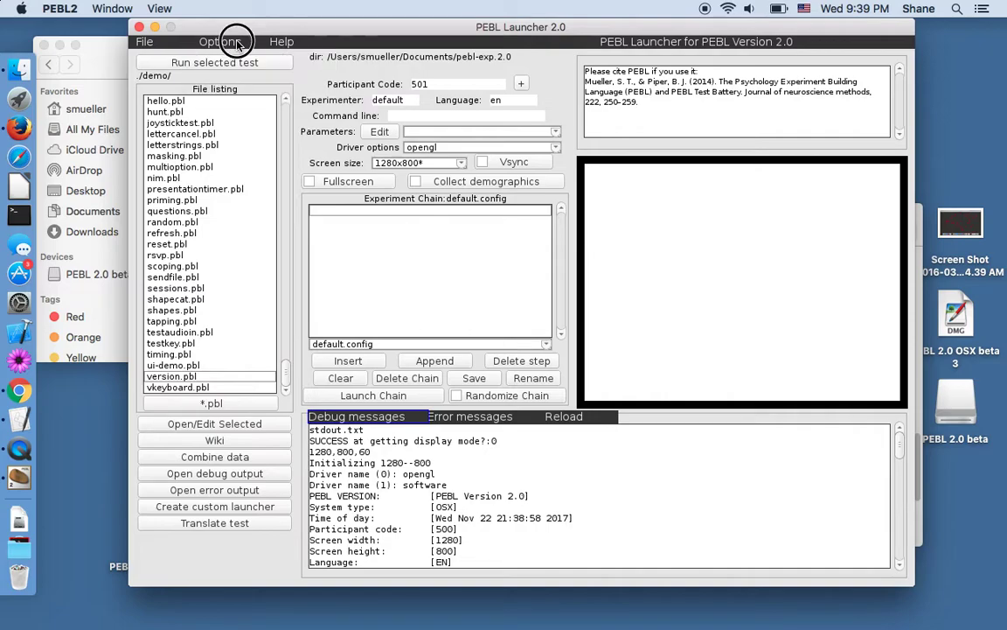
click(280, 42)
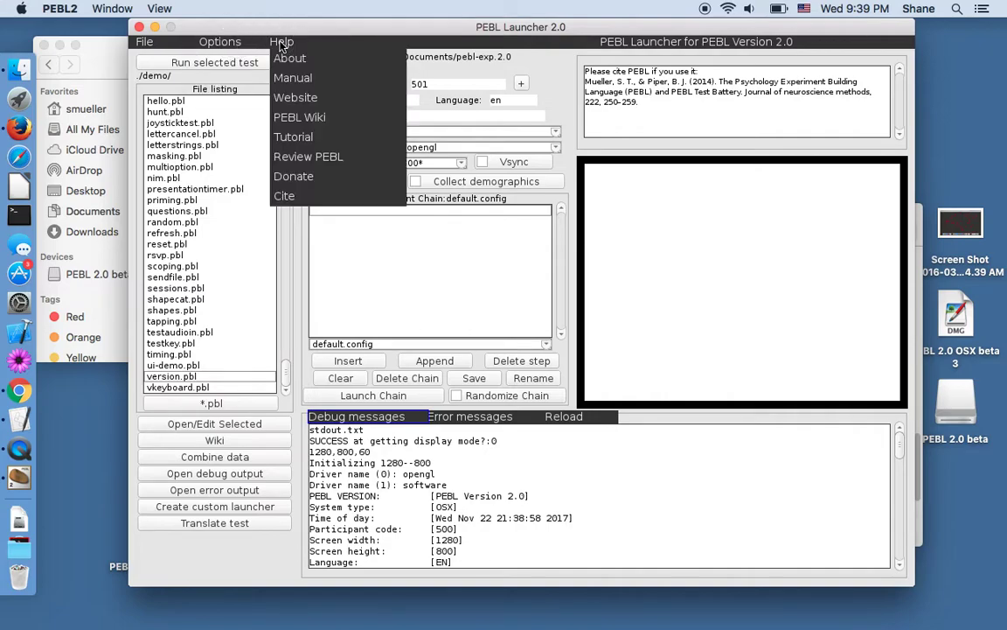
click(144, 44)
click(214, 42)
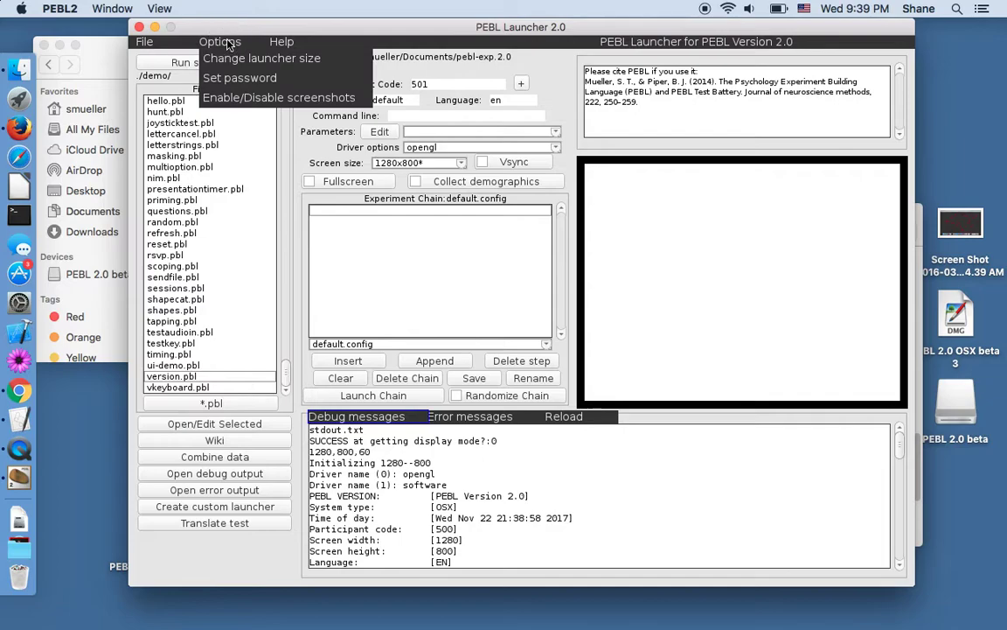
click(435, 70)
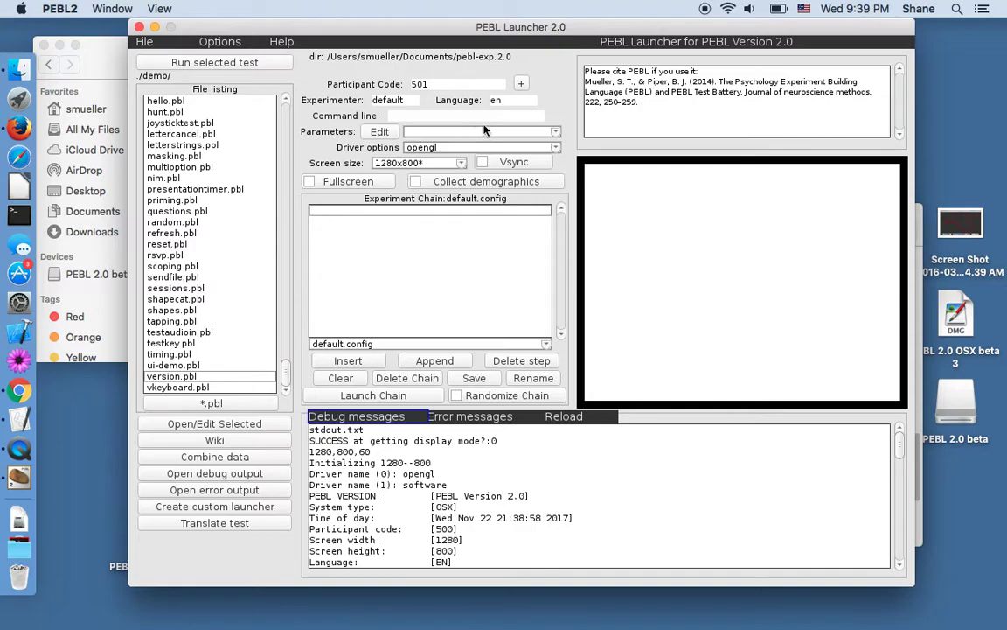
scroll(463, 83, up, 6)
click(427, 84)
Step: Enter participant code test1, run version.pbl, and return to the launcher
text(test1)
key(Return)
click(196, 57)
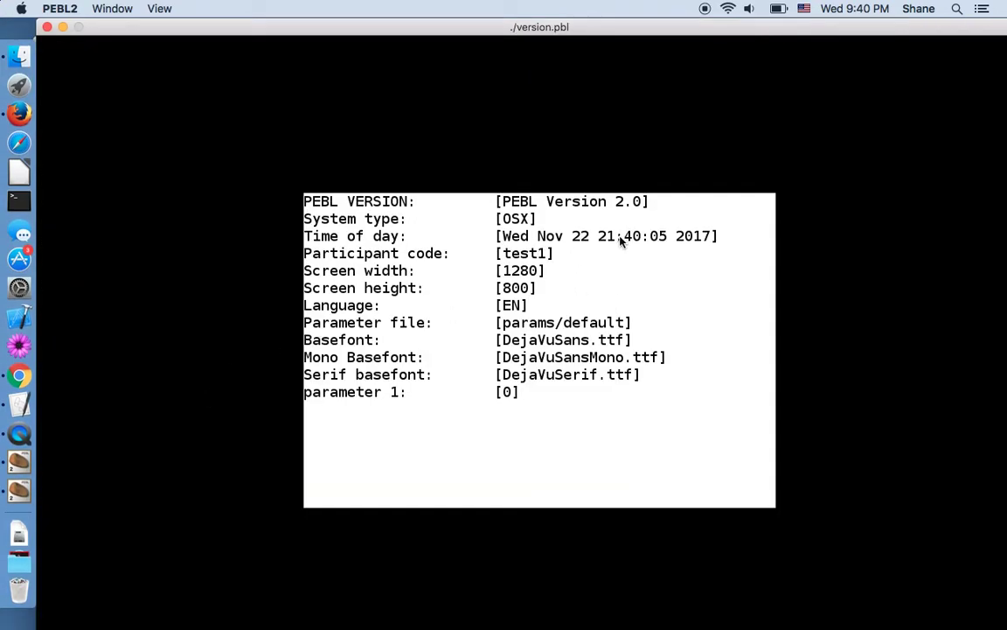
click(263, 167)
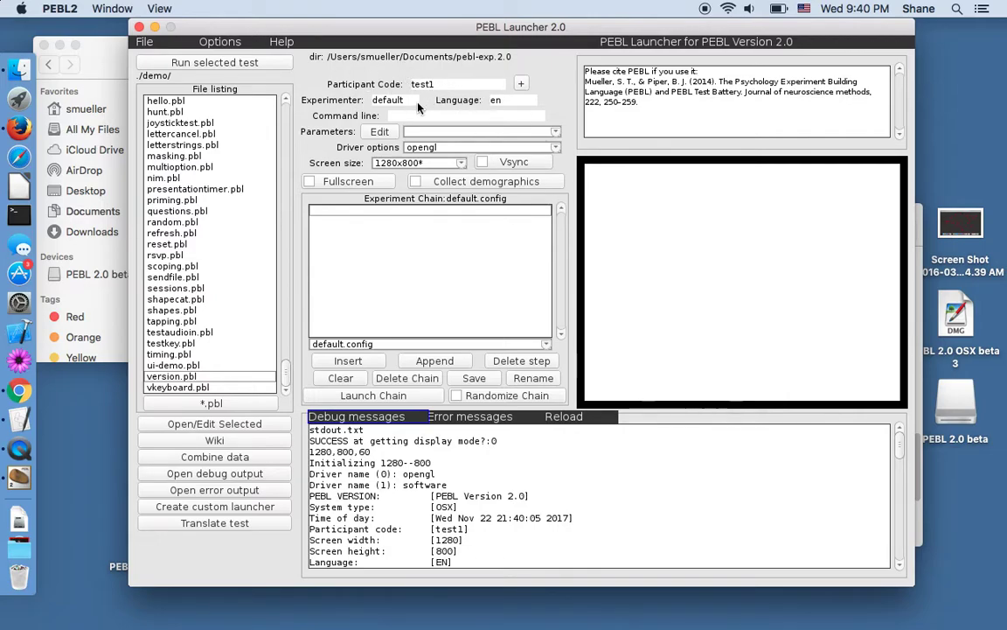
Step: Replace participant code test1 with x1706-01 and confirm it
click(438, 85)
key(BackSpace)
key(BackSpace)
key(BackSpace)
key(BackSpace)
key(BackSpace)
text(2)
key(BackSpace)
text(x1706-0)
key(Return)
click(475, 81)
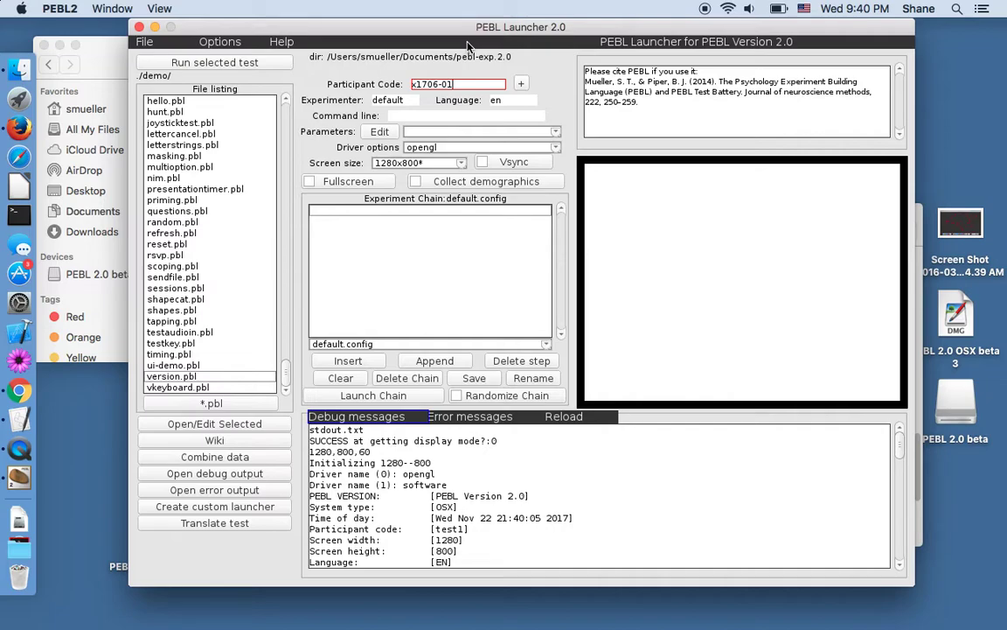
key(Return)
click(414, 102)
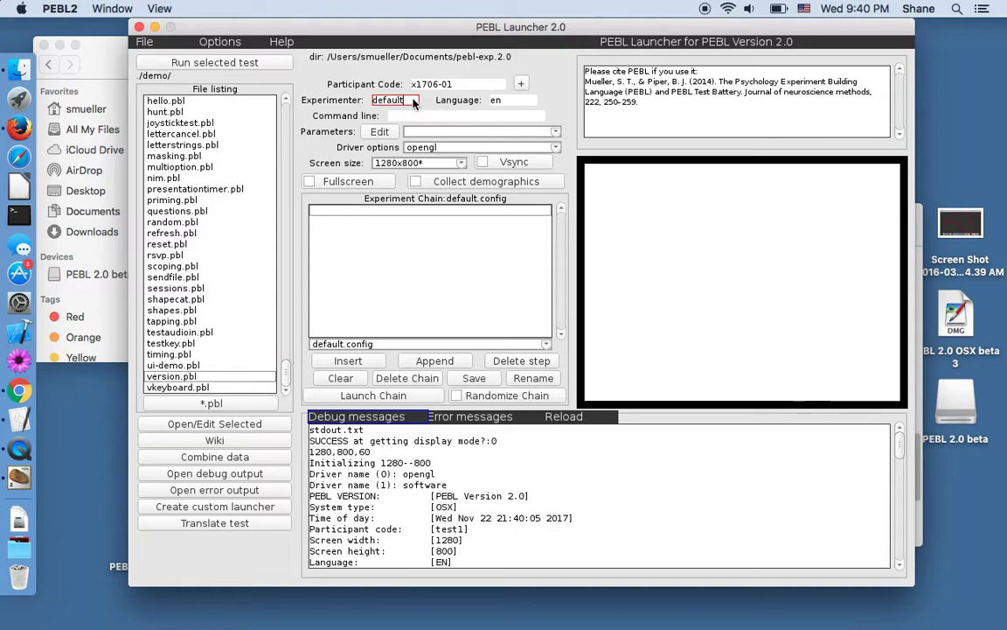
click(515, 102)
click(487, 101)
click(512, 102)
click(521, 150)
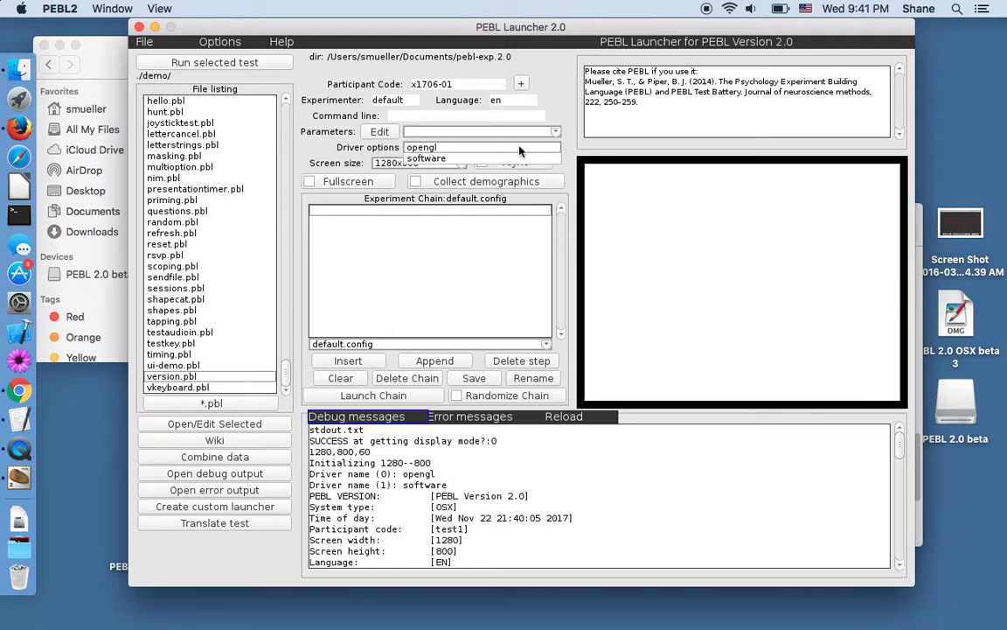
click(435, 150)
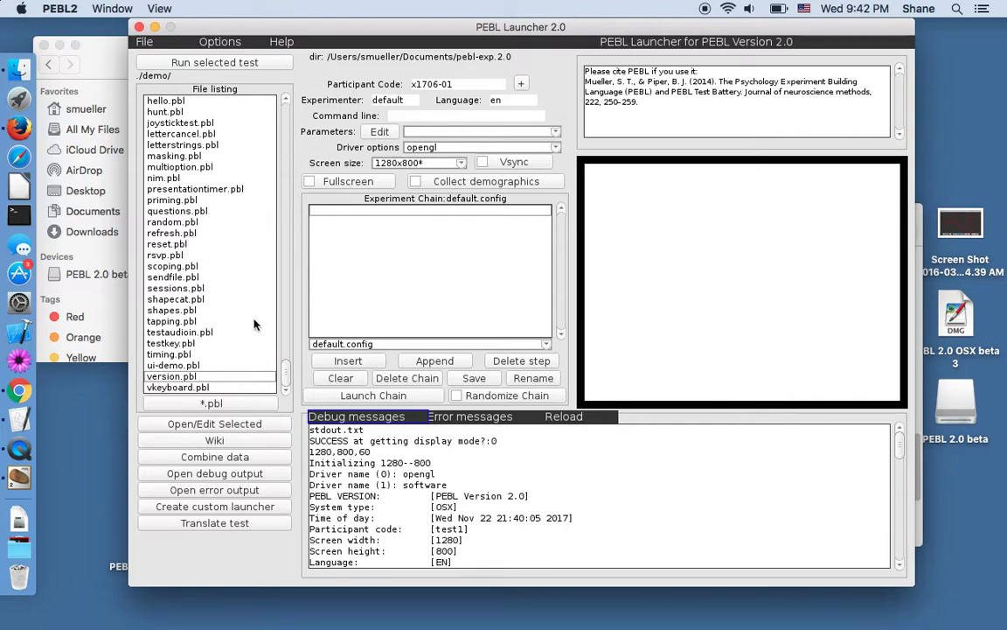
drag(288, 371, 265, 404)
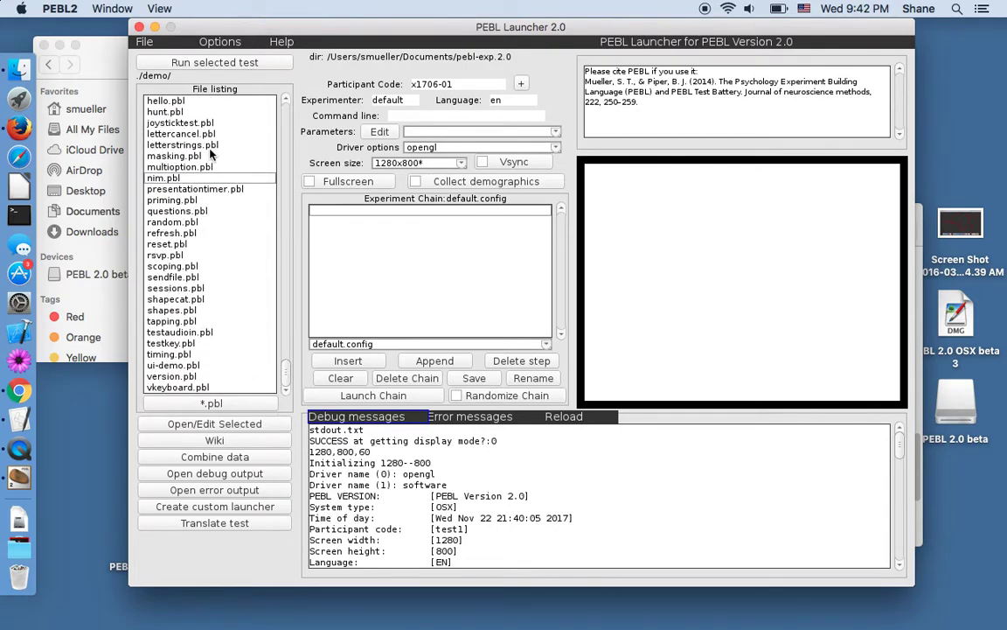
click(462, 165)
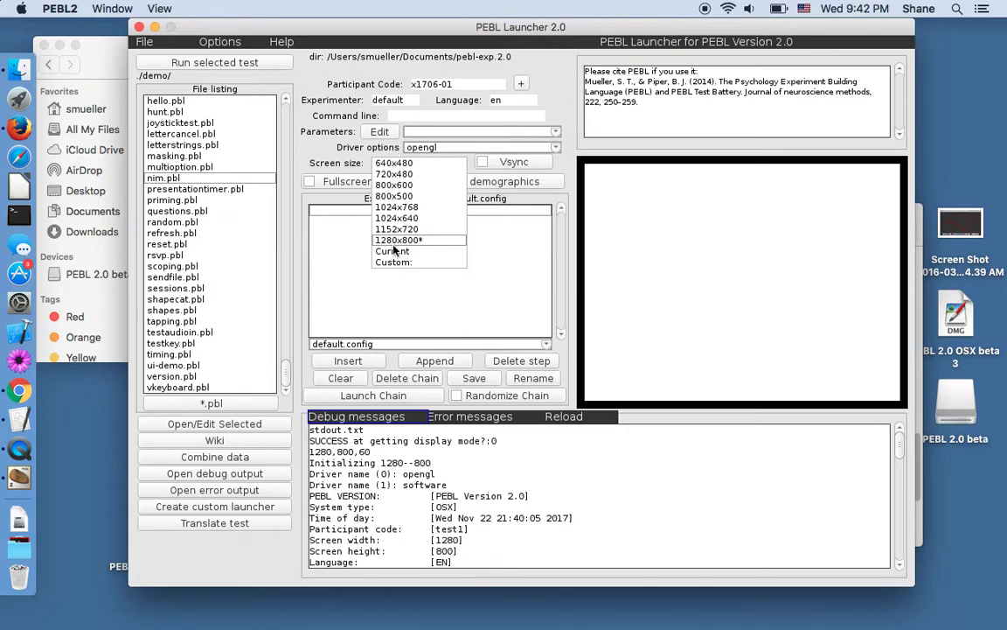
click(516, 166)
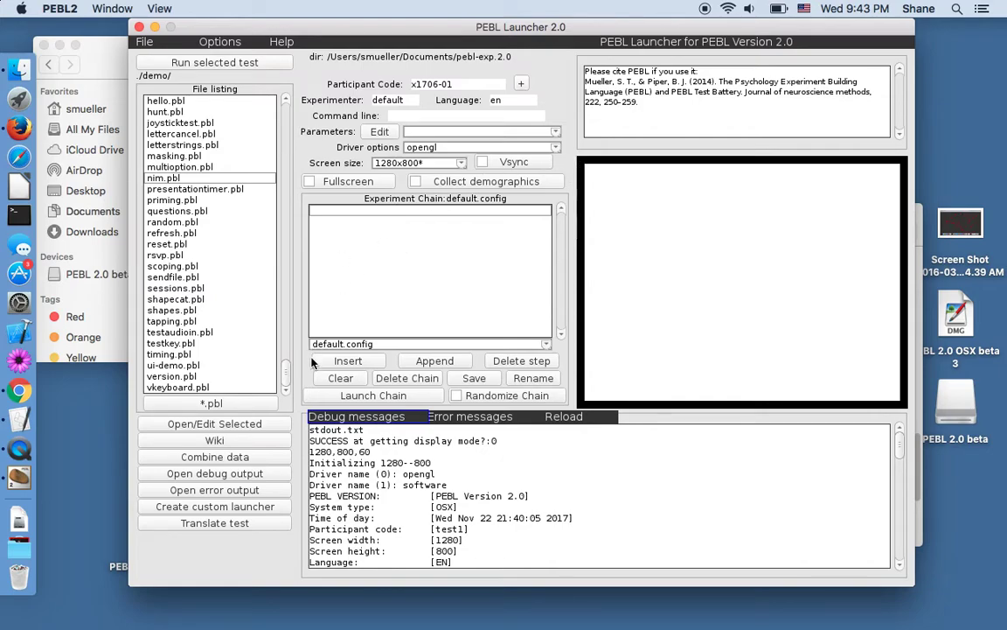
Step: Open demo/tests and run testrefresh.pbl, the 1280x800, 200-cycle Refresh Rate Tester
drag(282, 376, 267, 95)
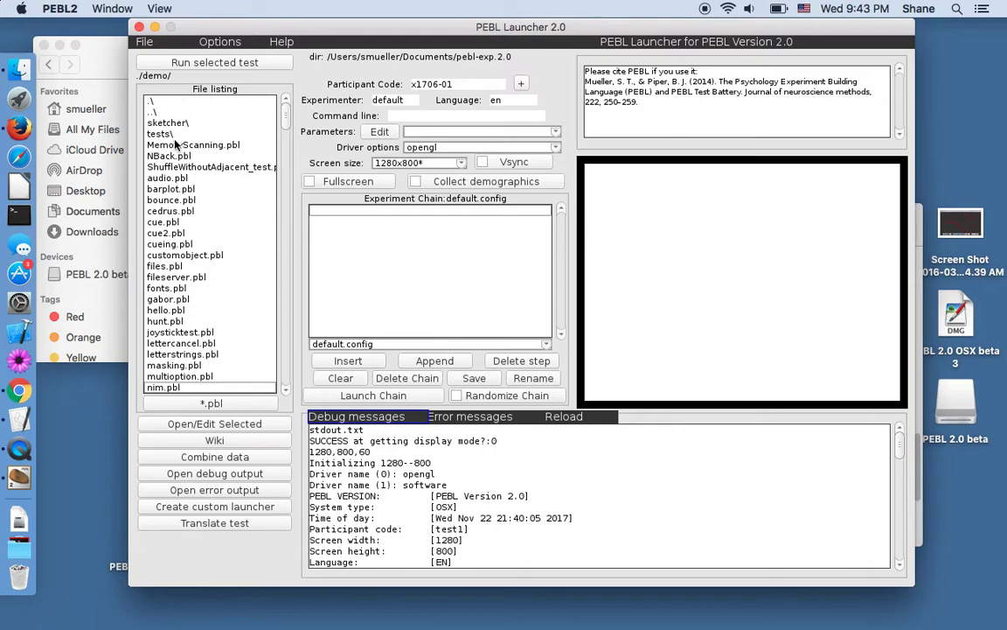
double_click(174, 134)
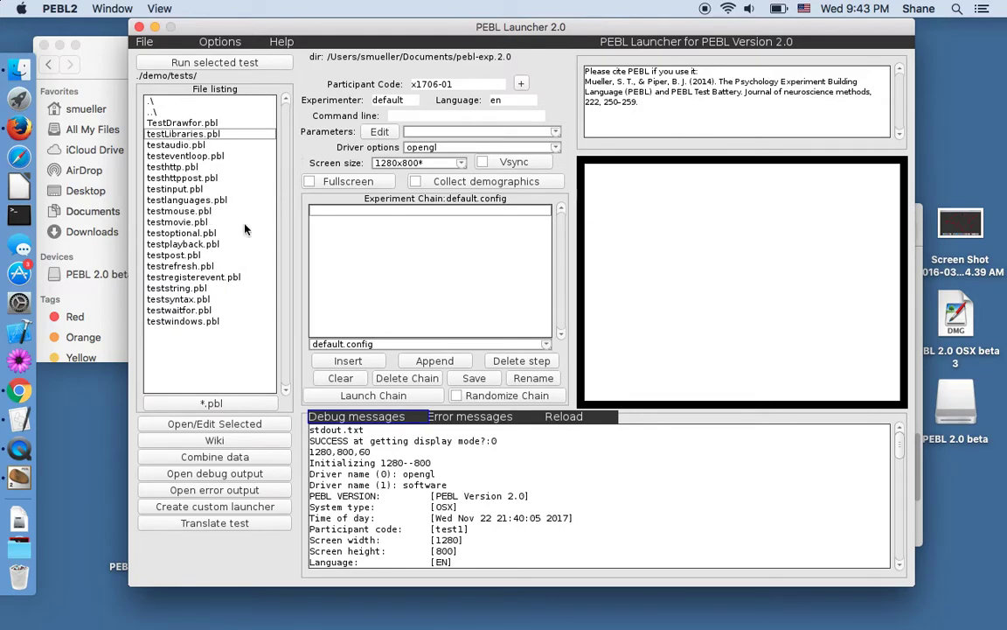
click(188, 265)
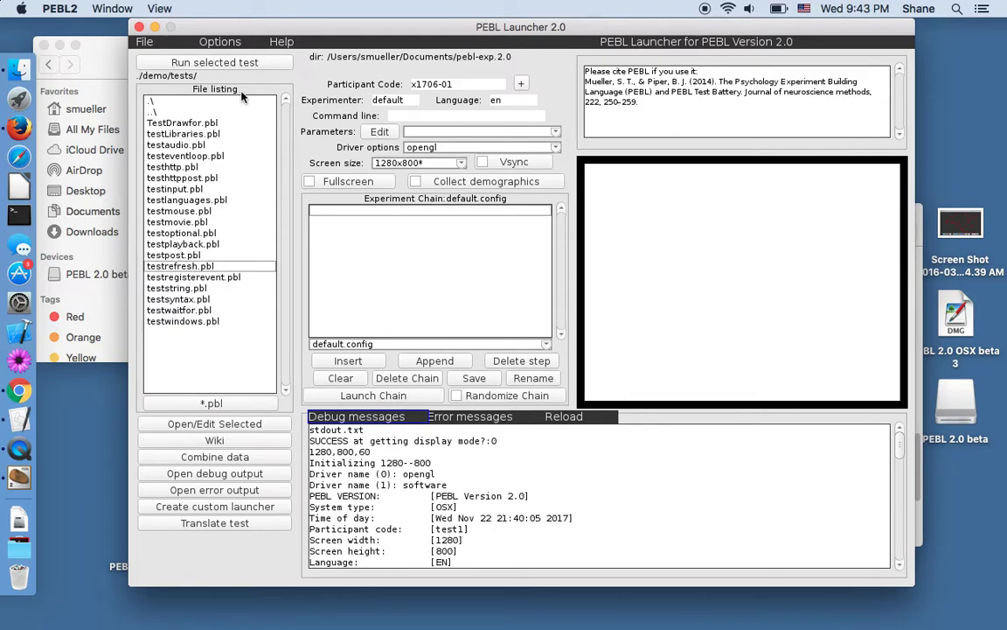
click(229, 64)
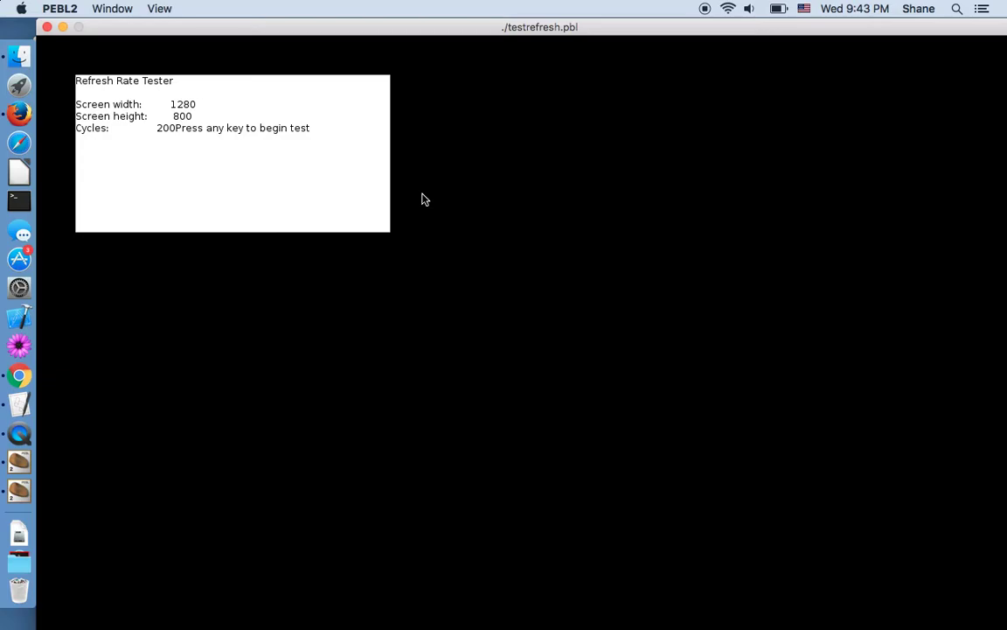
Step: Run the refresh rate test: 200 refreshes averaging 4.085 ms, with a graph of refresh times
key(space)
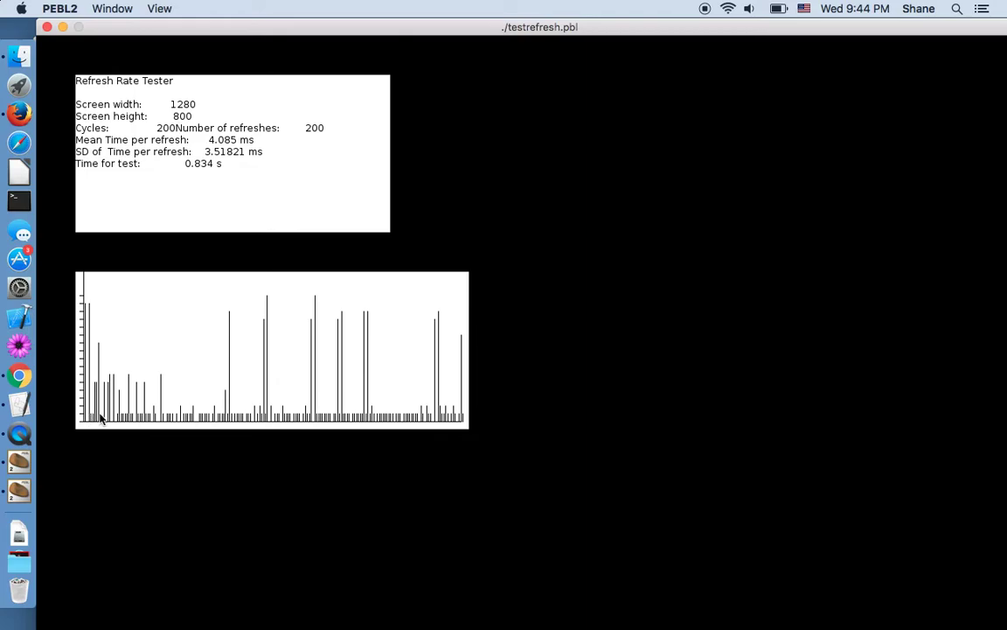
drag(179, 417, 376, 398)
Step: Close the refresh test results and switch Vsync on
key(space)
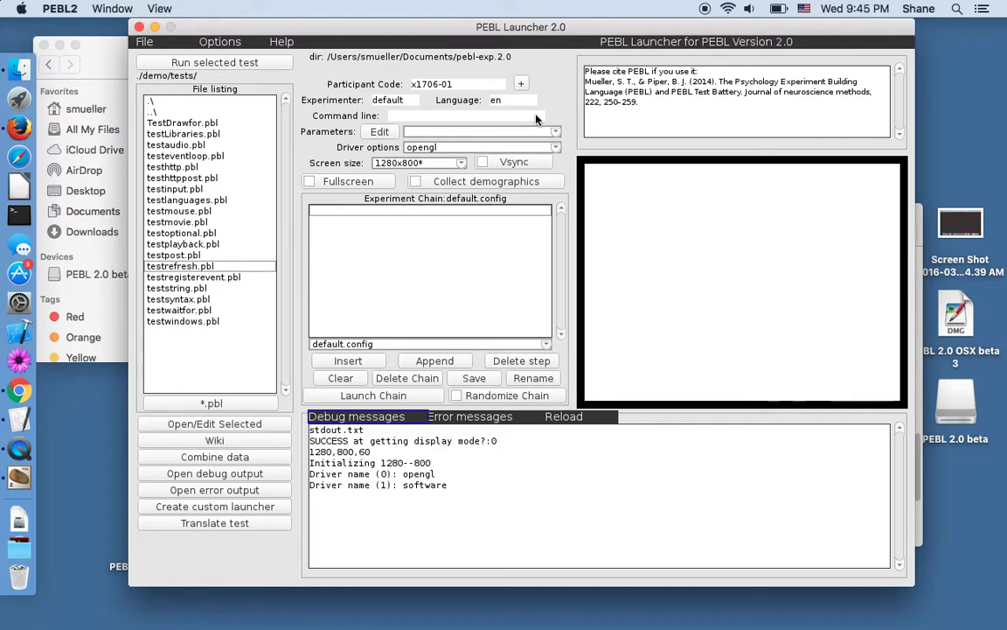
click(483, 163)
Step: Rerun testrefresh.pbl with Vsync on, measure the refresh rate, then close the results
click(251, 62)
click(420, 207)
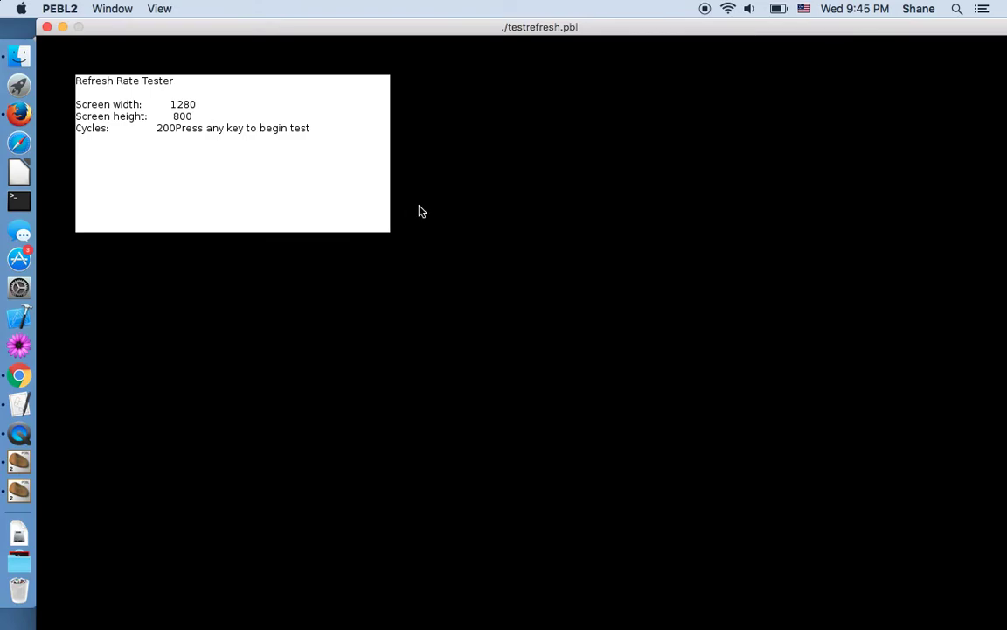
key(space)
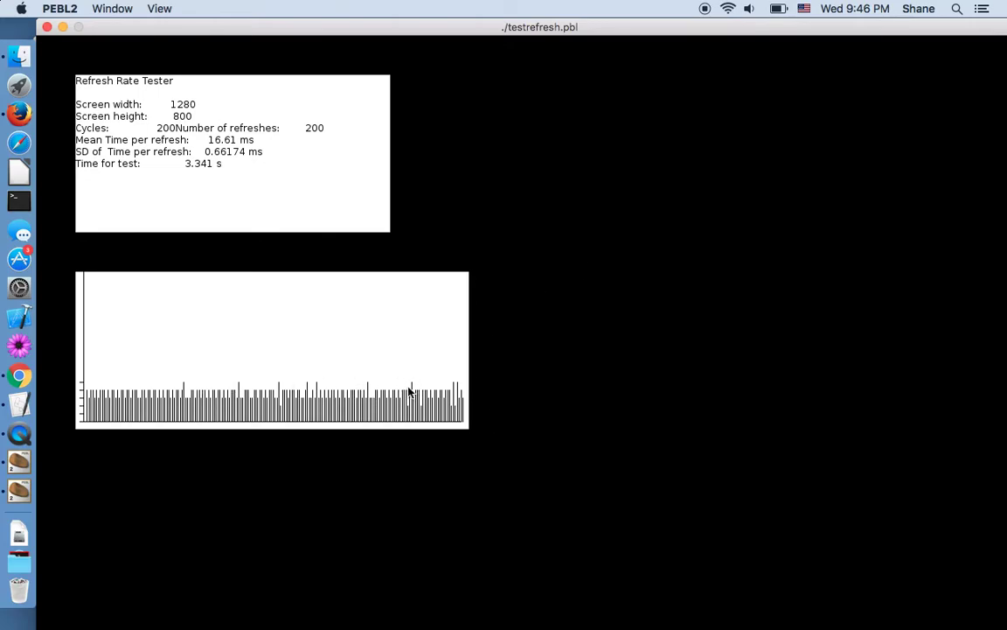
key(space)
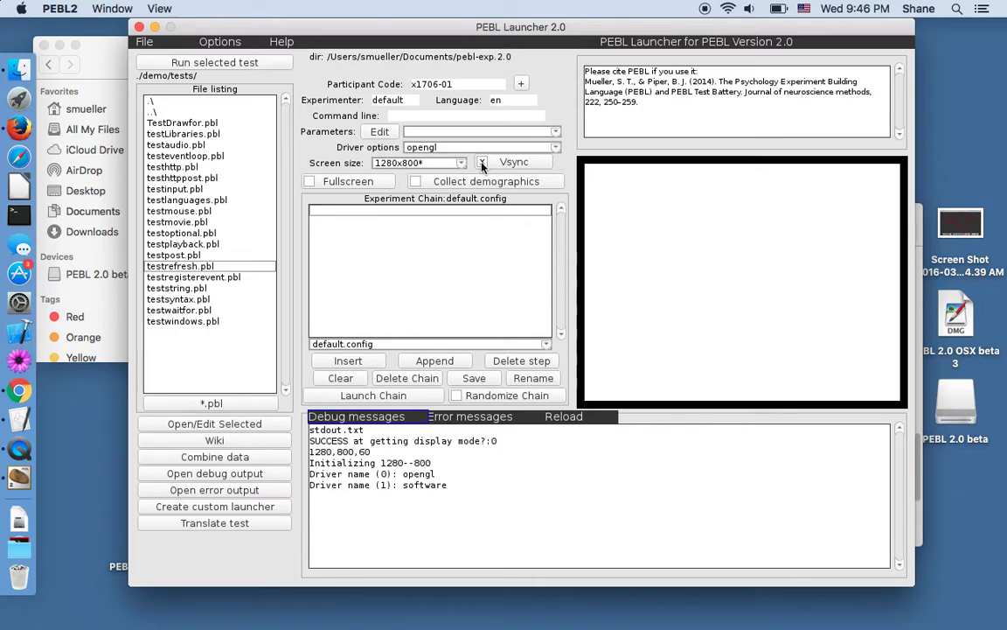
Step: Switch Vsync off and Fullscreen on for test runs
click(482, 164)
click(308, 181)
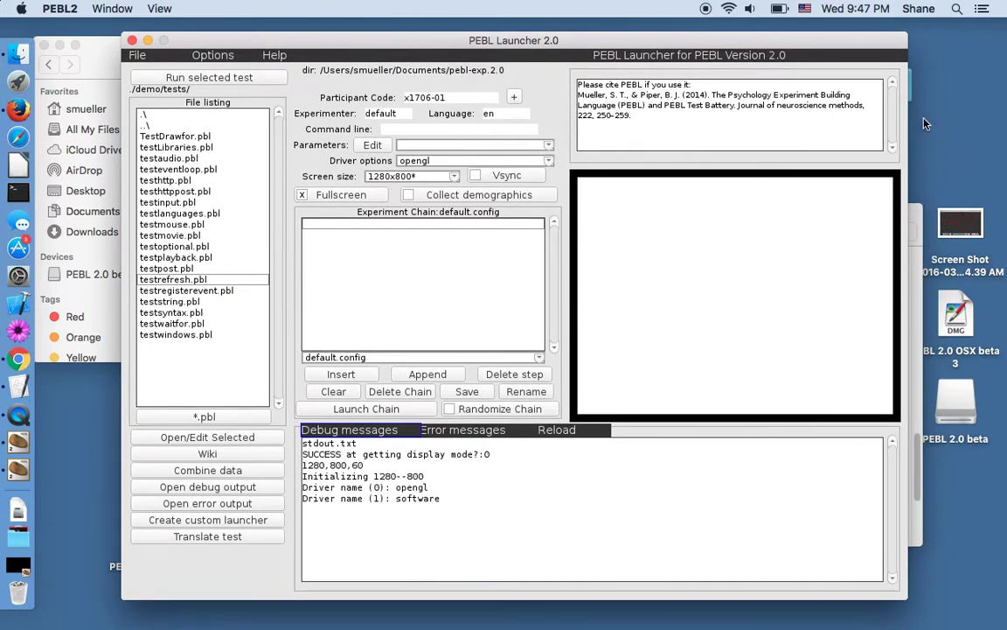
Step: Reposition the launcher window and save the current experiment chain
mouse_move(385, 41)
mouse_down()
mouse_move(503, 43)
mouse_move(383, 42)
mouse_up()
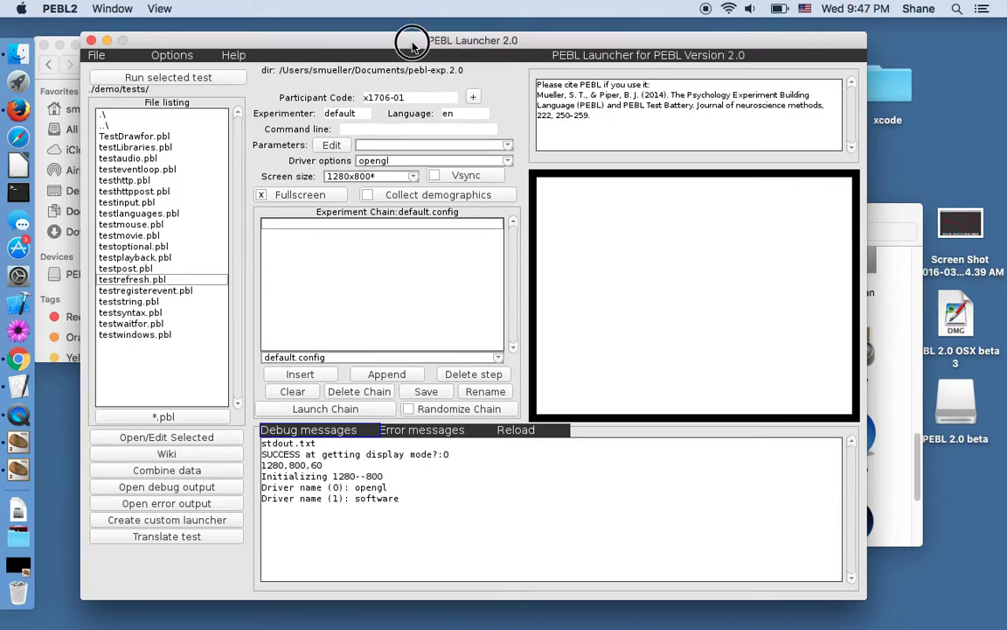
drag(416, 41, 486, 43)
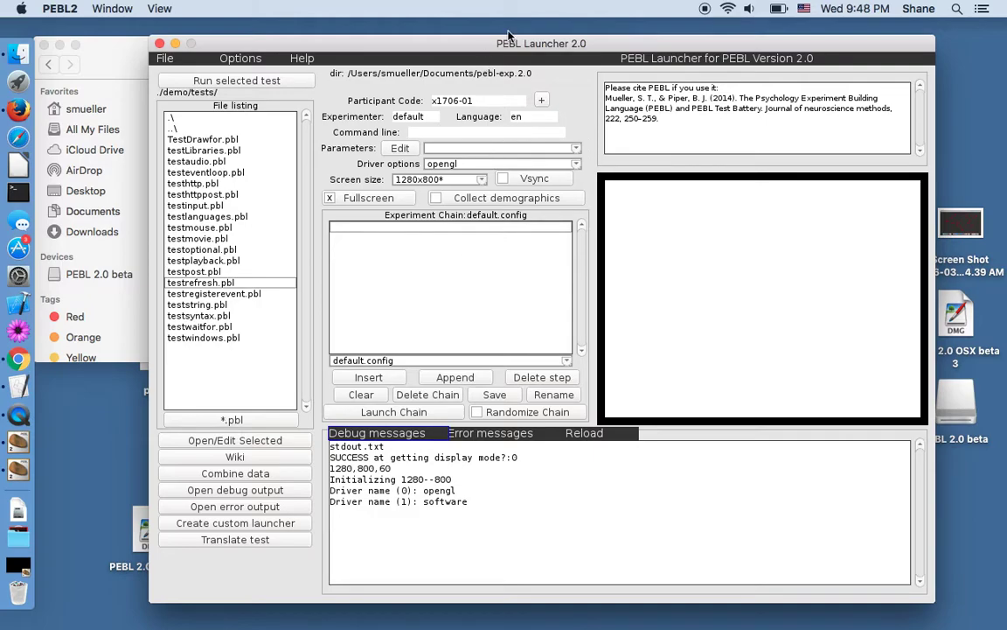
drag(515, 38, 537, 26)
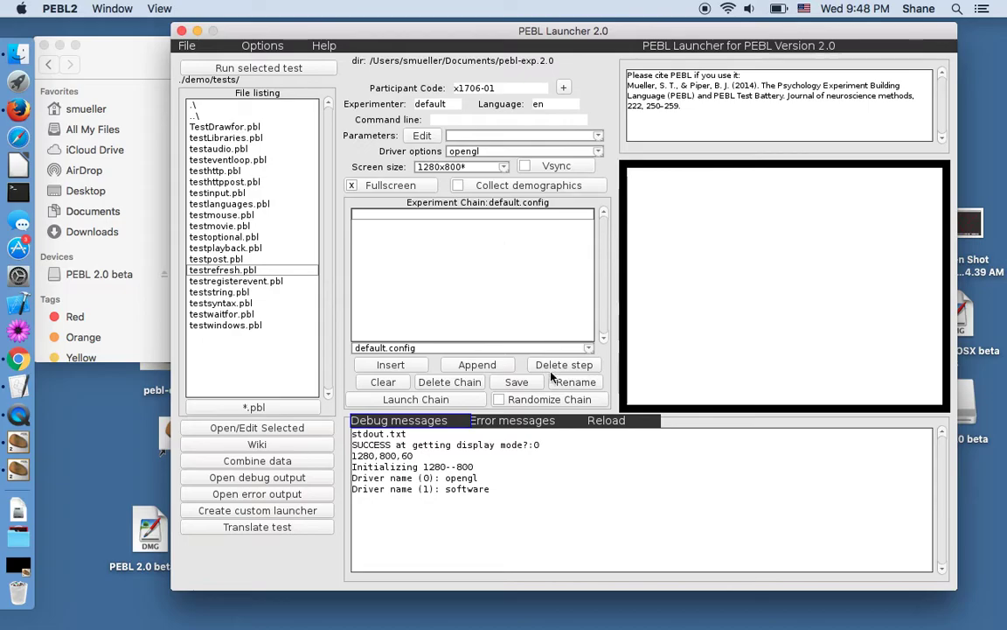
click(517, 382)
drag(446, 35, 480, 68)
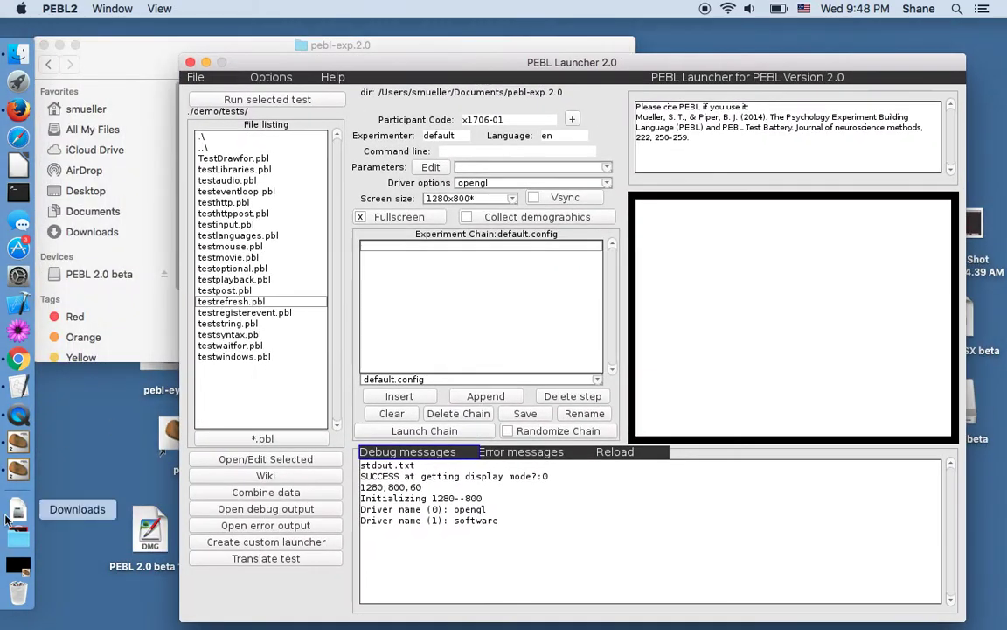
Step: Abort the fullscreen testrefresh.pbl run and dismiss the error near line 57
click(13, 471)
key(ctrl+shift+alt+backslash)
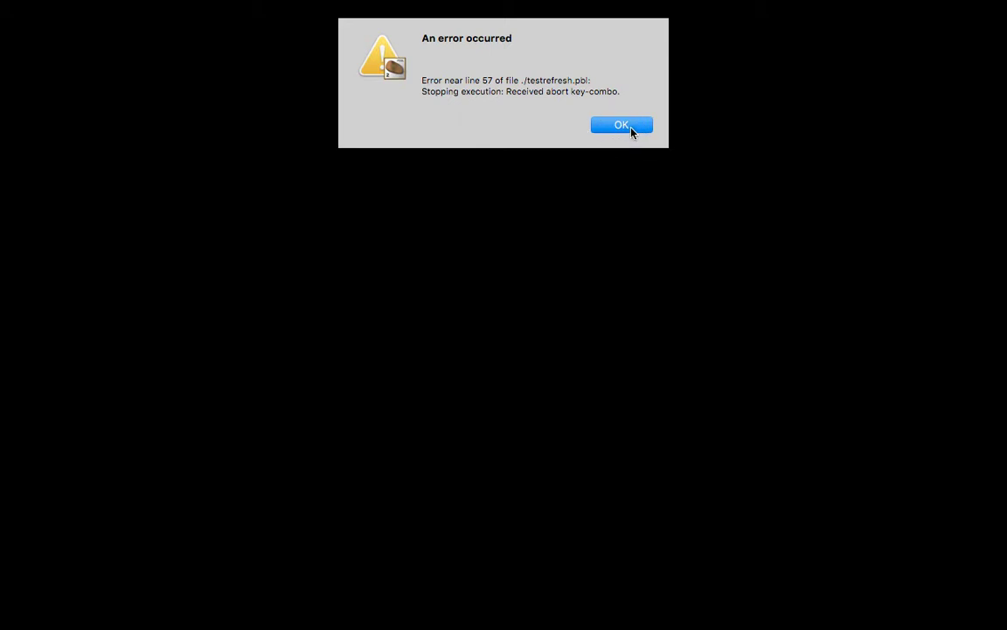
click(632, 127)
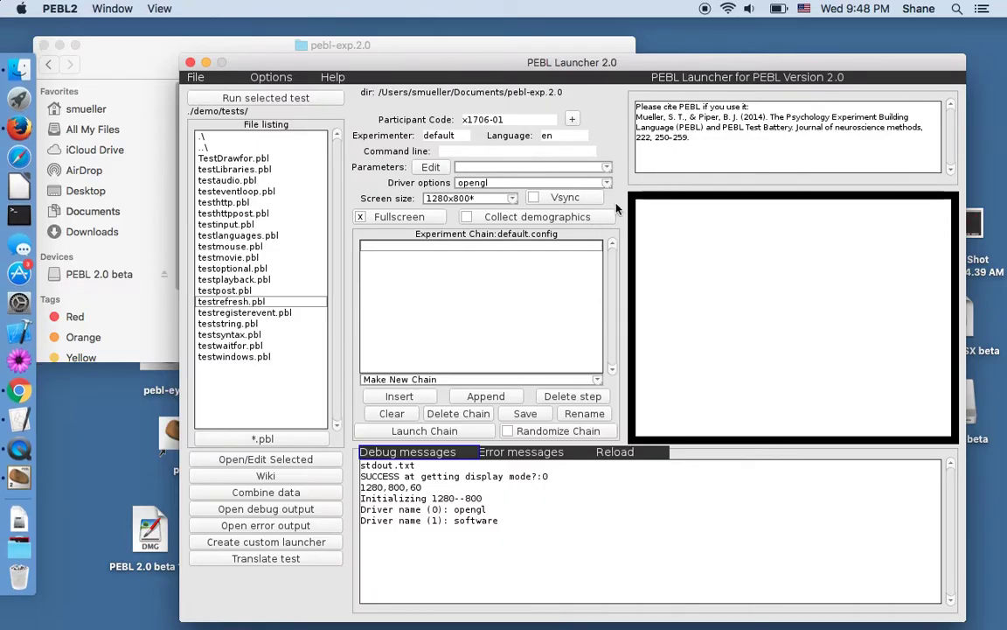
Step: Use Make New Chain to create an empty chain named test1 (test1.config)
drag(581, 63, 522, 48)
click(424, 381)
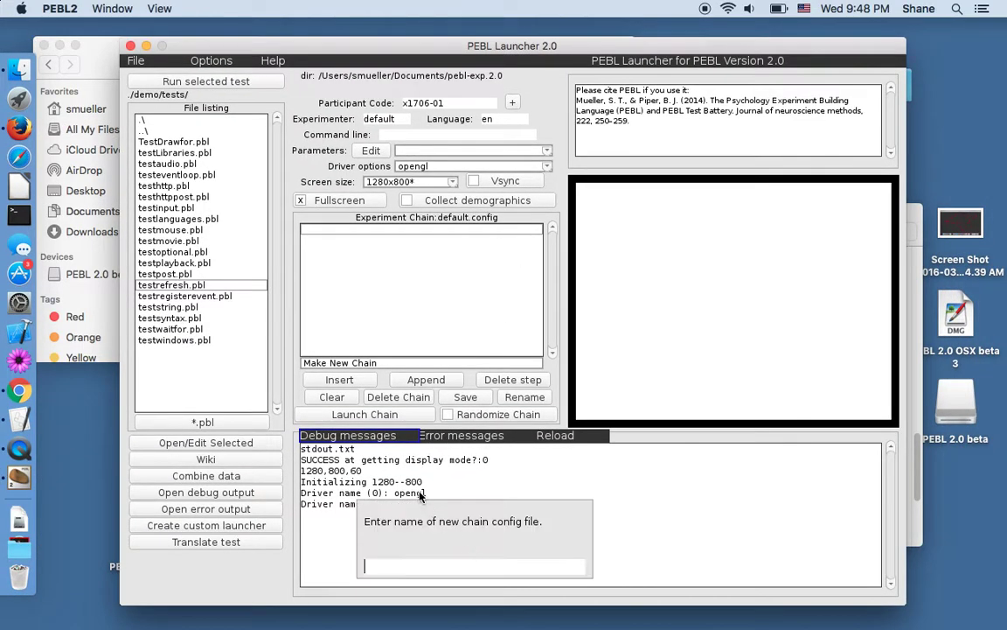
key(Return)
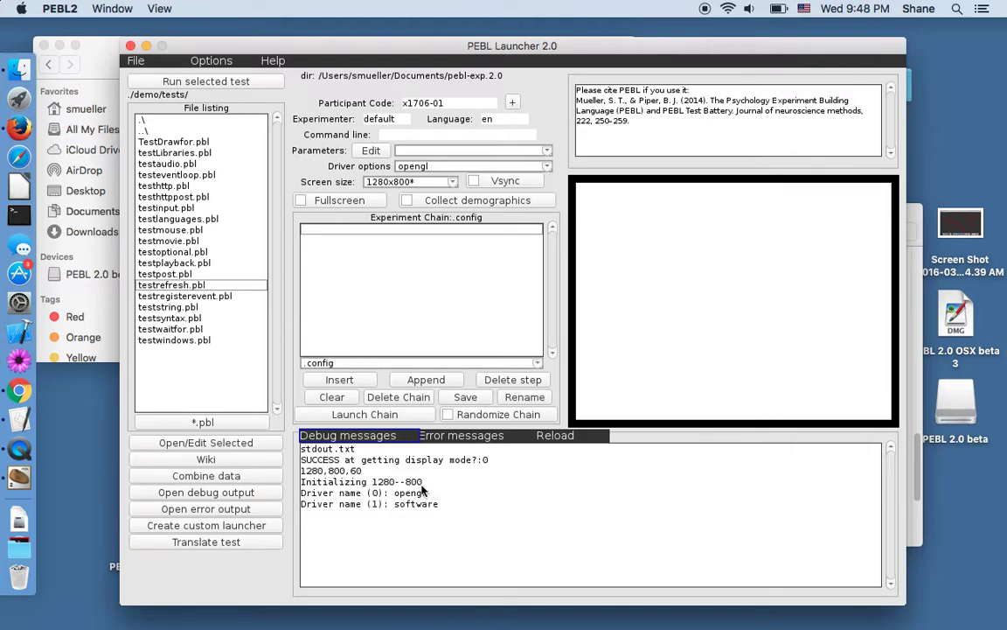
click(408, 399)
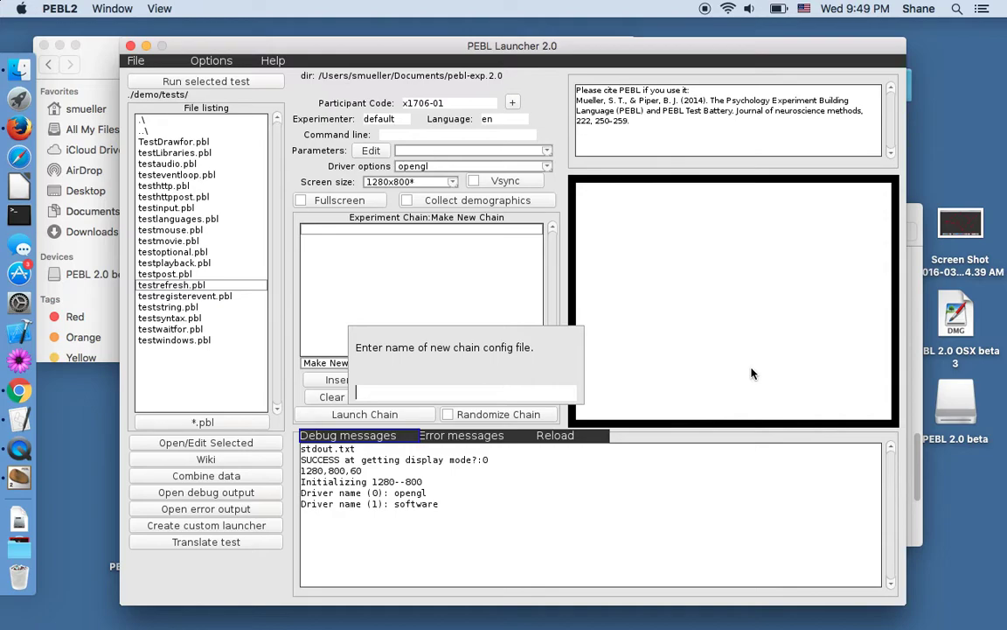
text(test1)
key(Return)
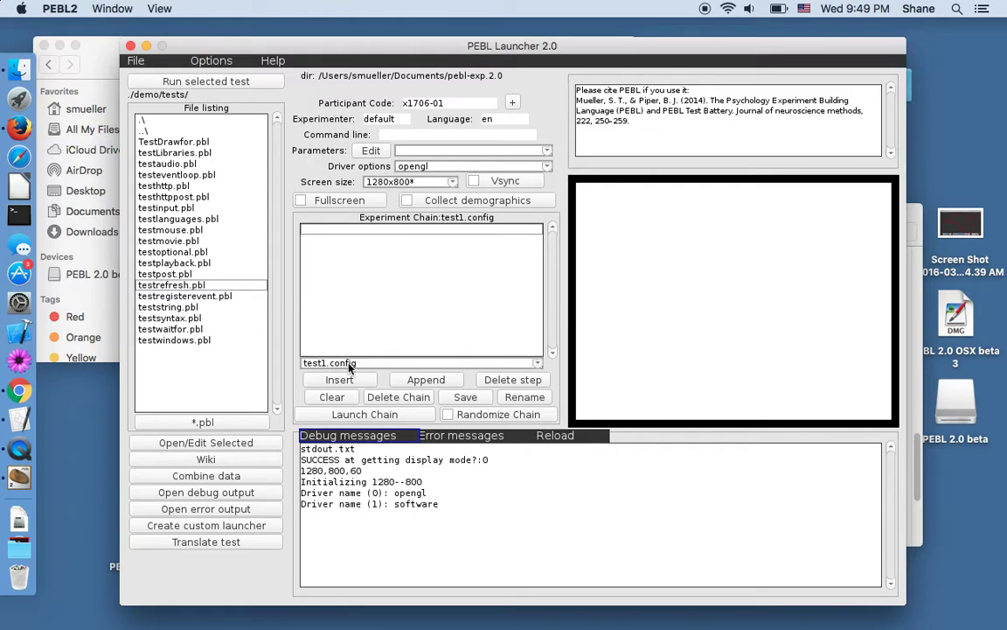
Step: Check that test1.config exists in Finder's configfiles folder, then bring the launcher back
drag(263, 45, 520, 154)
click(261, 312)
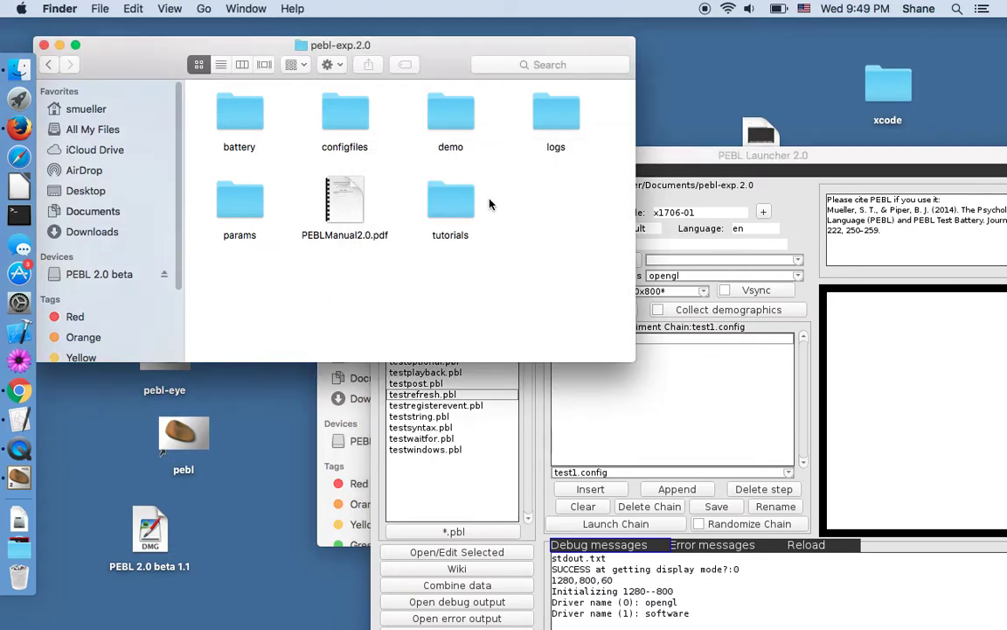
double_click(349, 130)
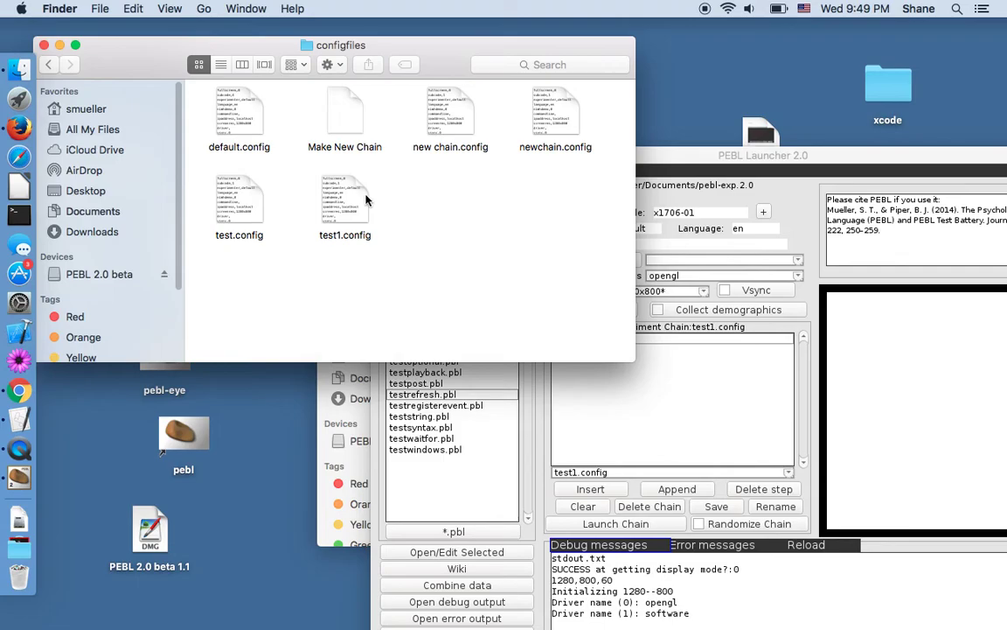
click(341, 203)
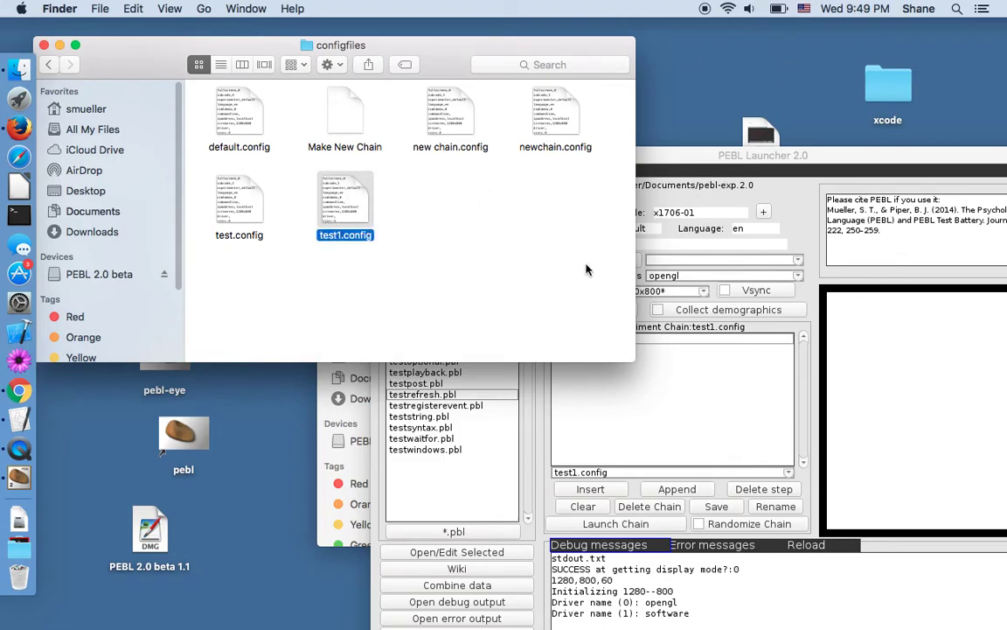
drag(691, 155, 543, 37)
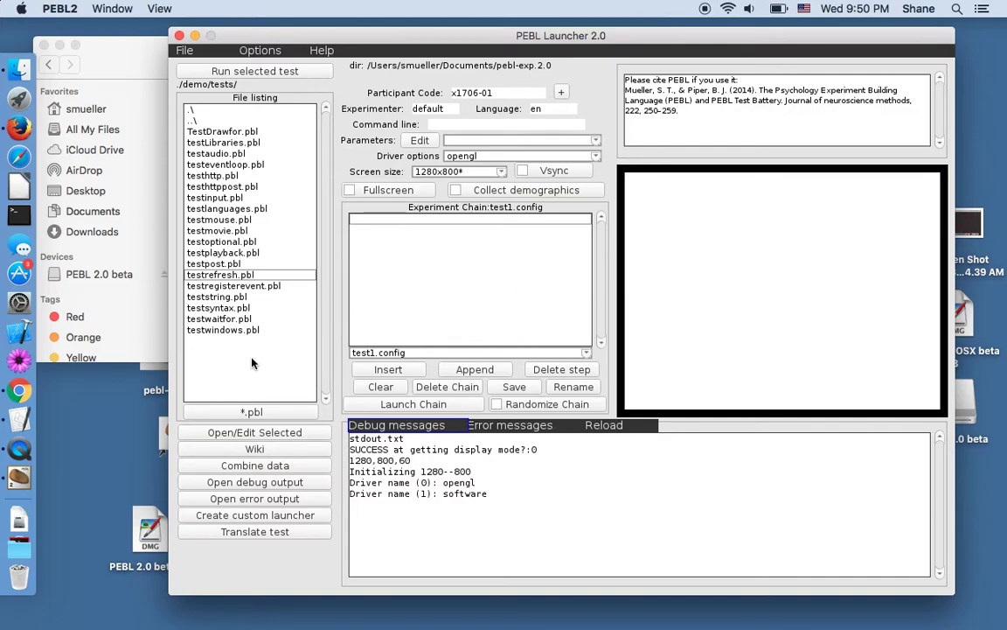
Step: In ./demo/, append version.pbl and fonts.pbl to the chain and save it
double_click(188, 120)
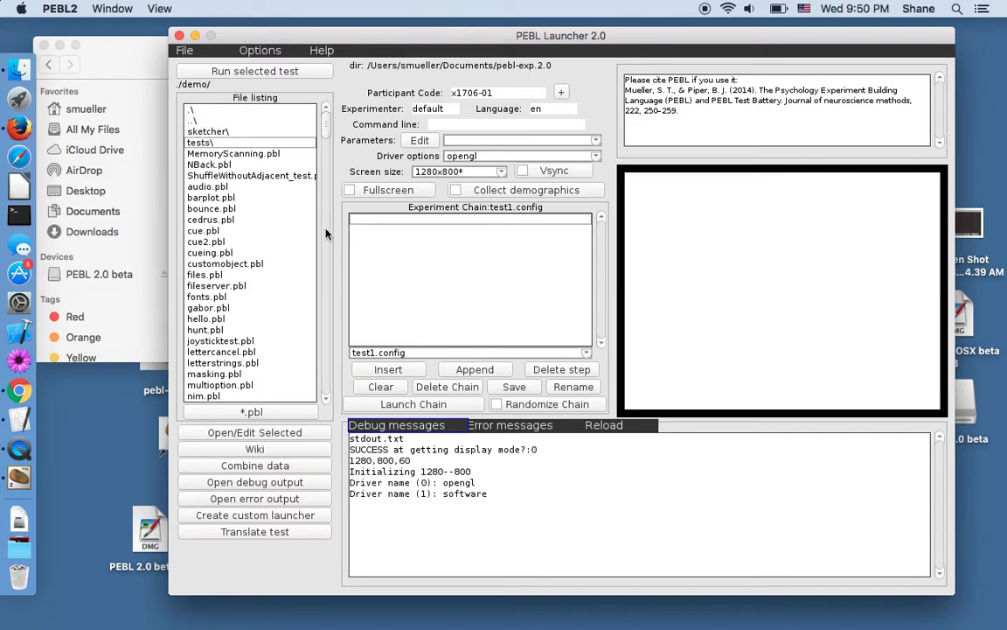
mouse_move(326, 134)
mouse_down()
mouse_move(318, 297)
mouse_move(327, 427)
mouse_move(262, 403)
mouse_up()
click(206, 400)
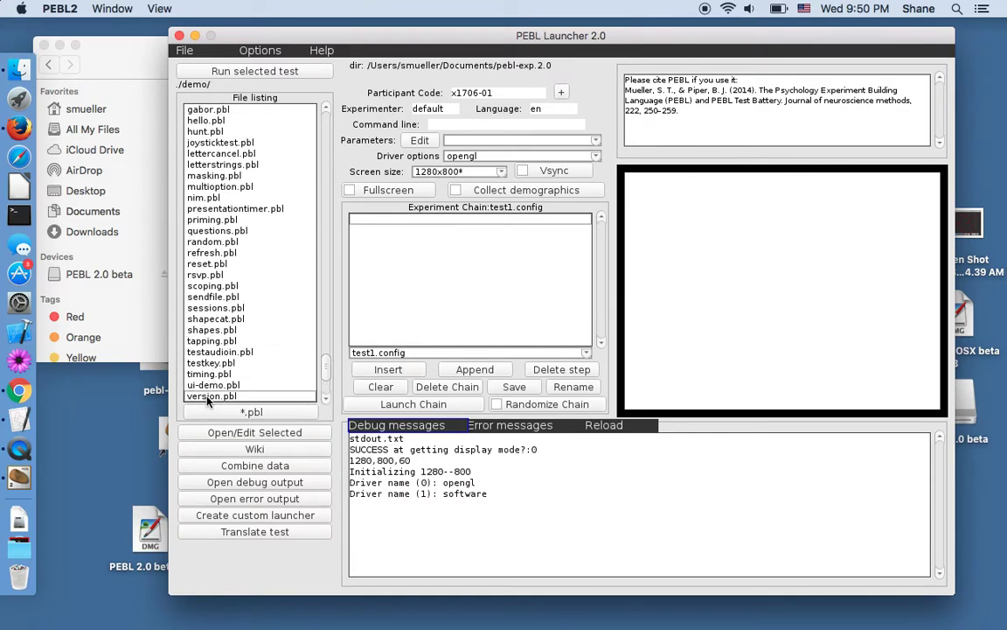
click(478, 373)
drag(322, 370, 311, 225)
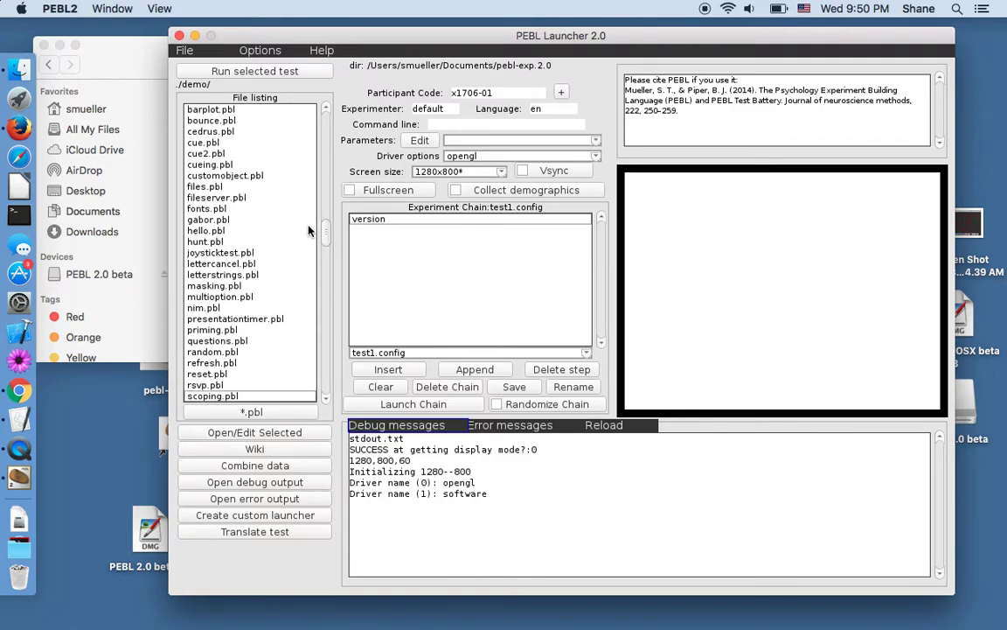
click(203, 211)
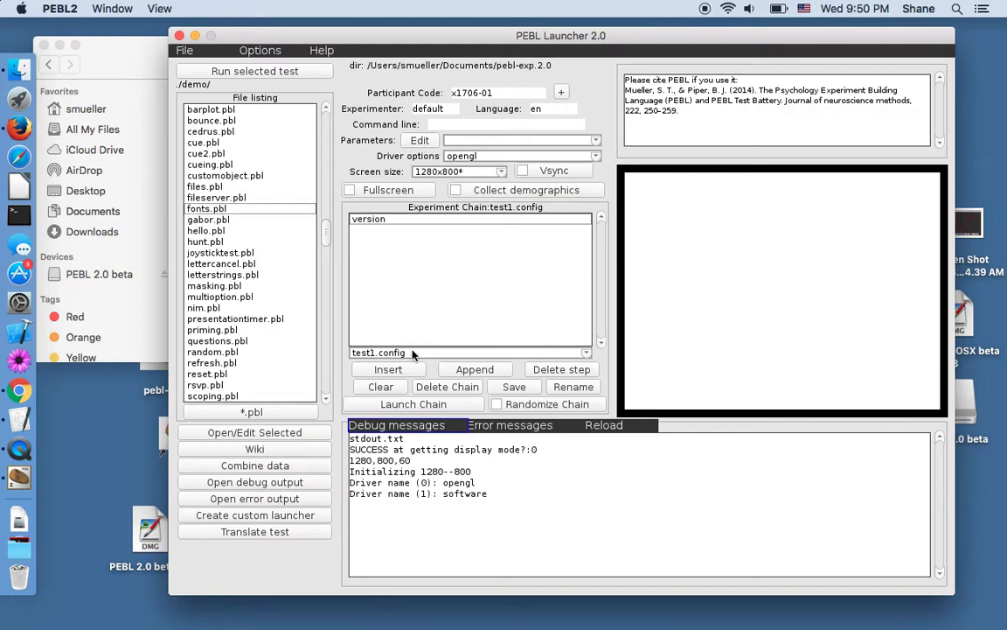
click(480, 373)
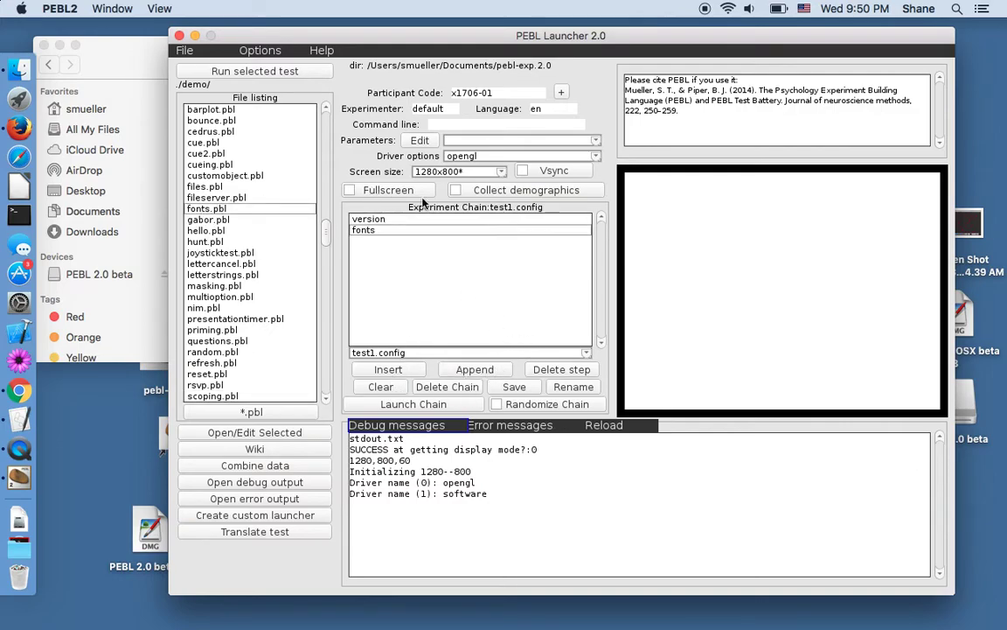
click(527, 388)
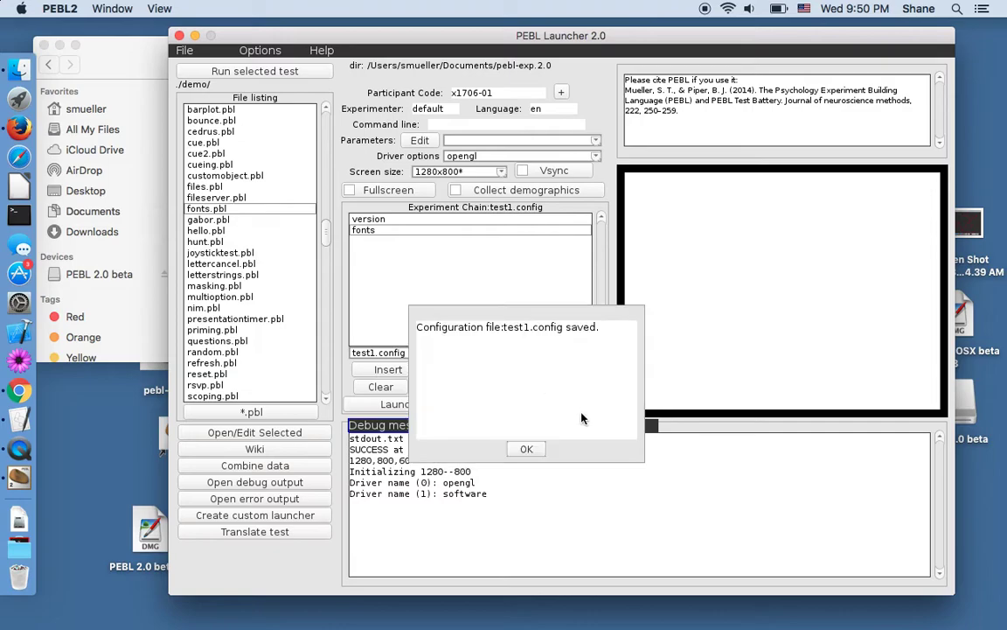
click(527, 447)
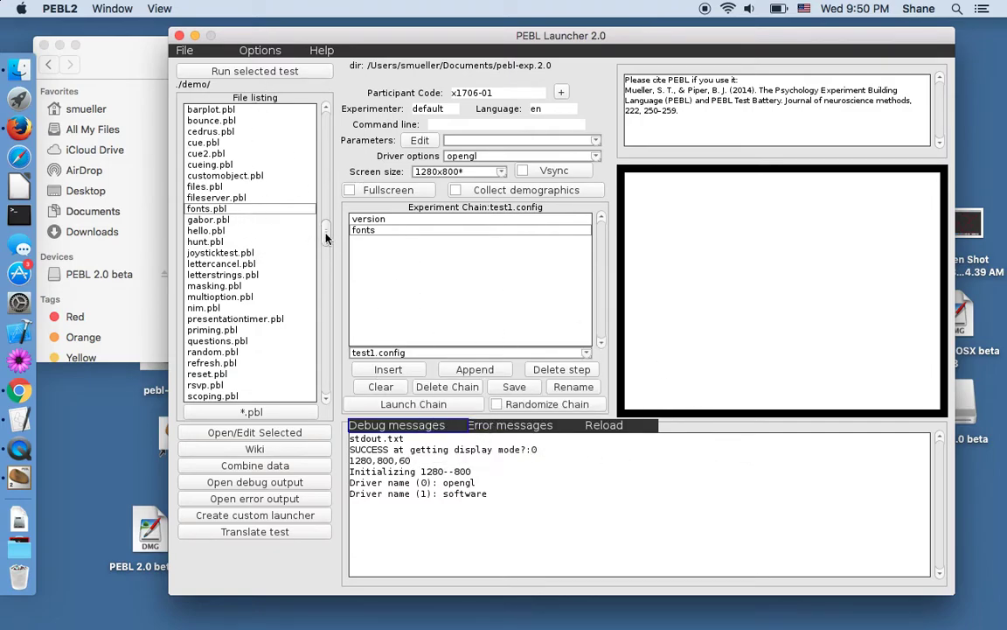
Step: Append barplot.pbl to the chain and save test1.config again
scroll(325, 201, up, 3)
click(222, 143)
click(475, 369)
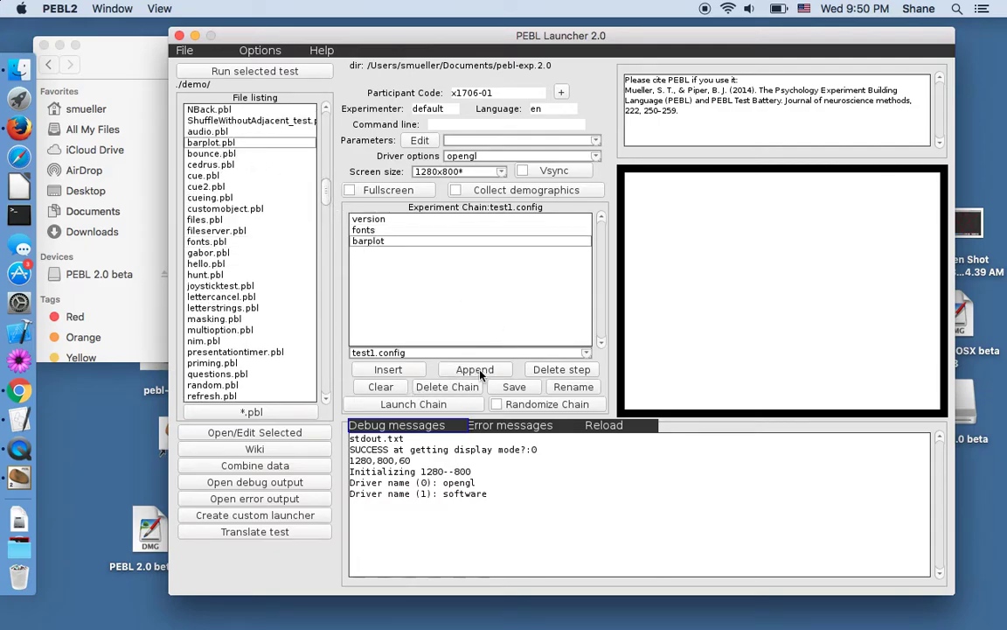
click(382, 218)
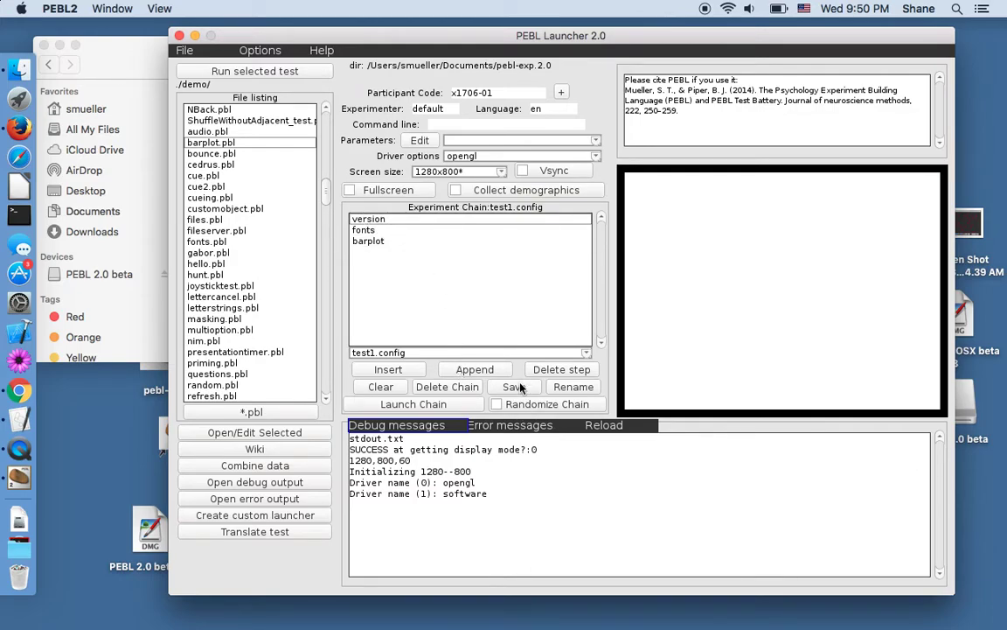
click(519, 387)
click(518, 446)
Step: Dismiss the new-chain prompt, relaunch PEBL2, load test1.config, enable Vsync and save
click(591, 355)
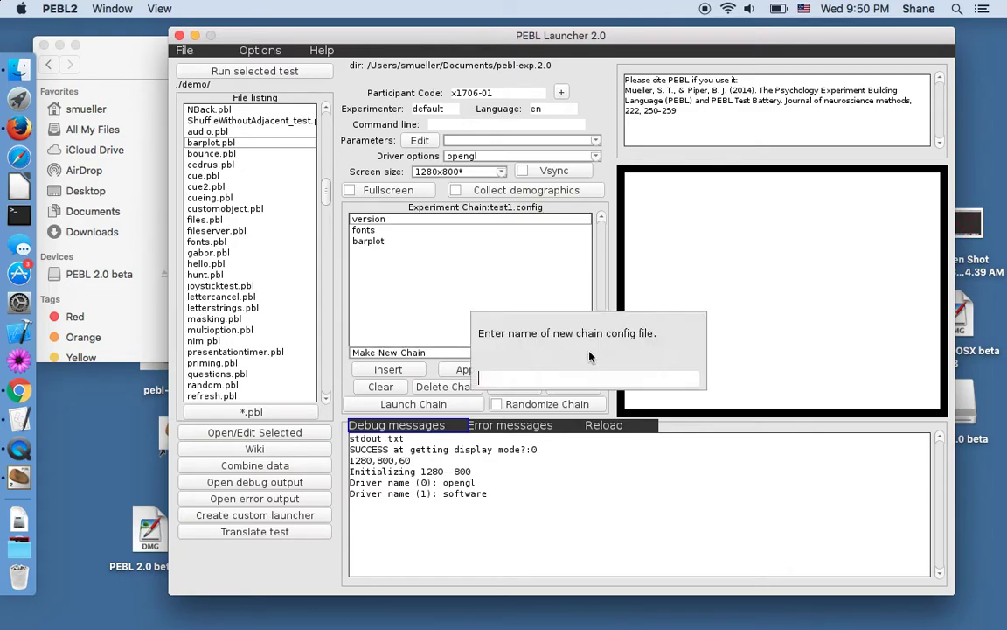
key(Return)
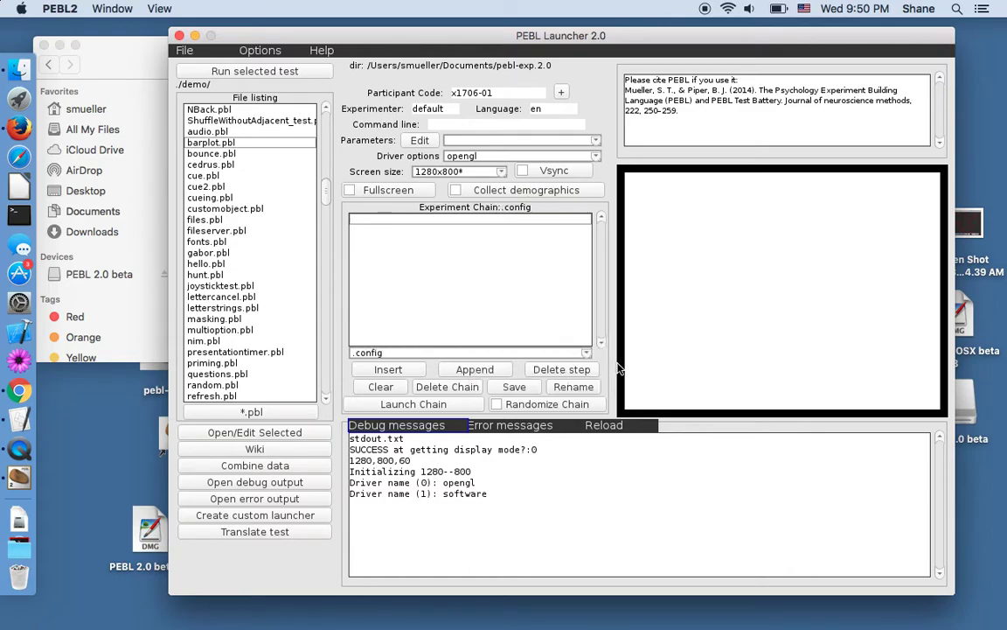
click(180, 35)
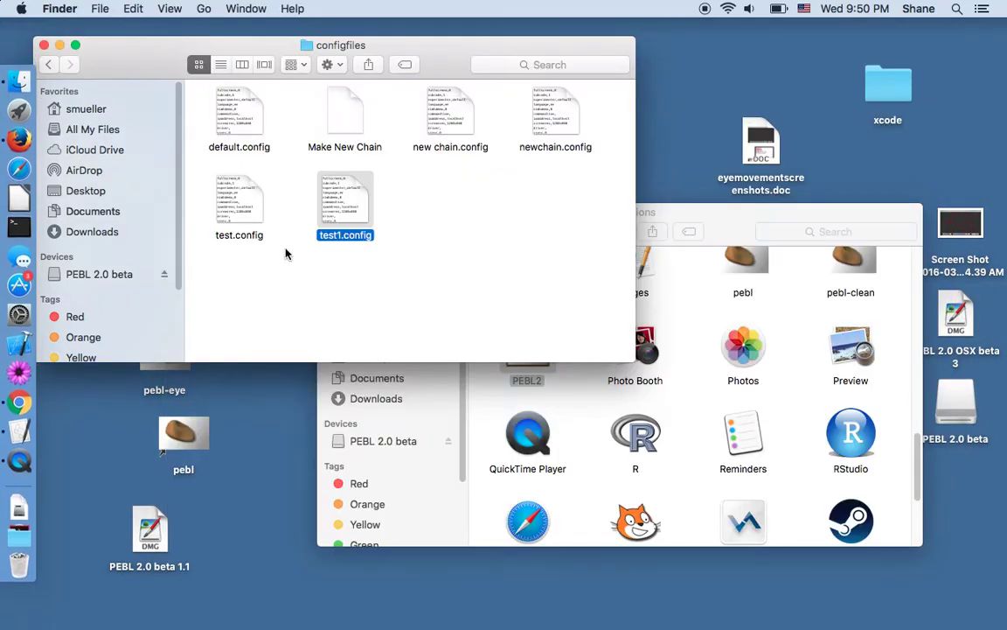
double_click(527, 372)
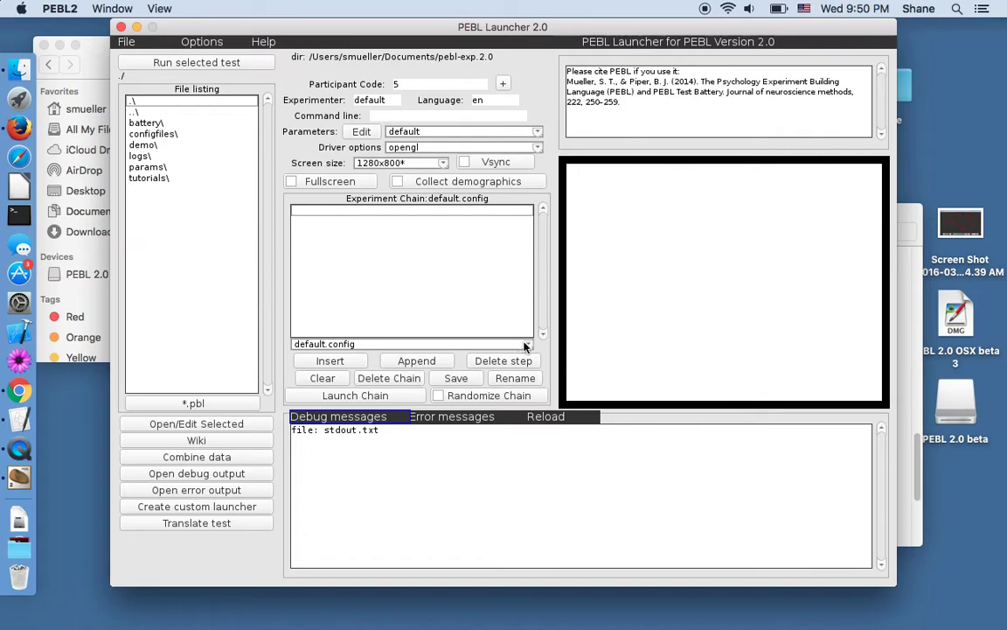
click(526, 344)
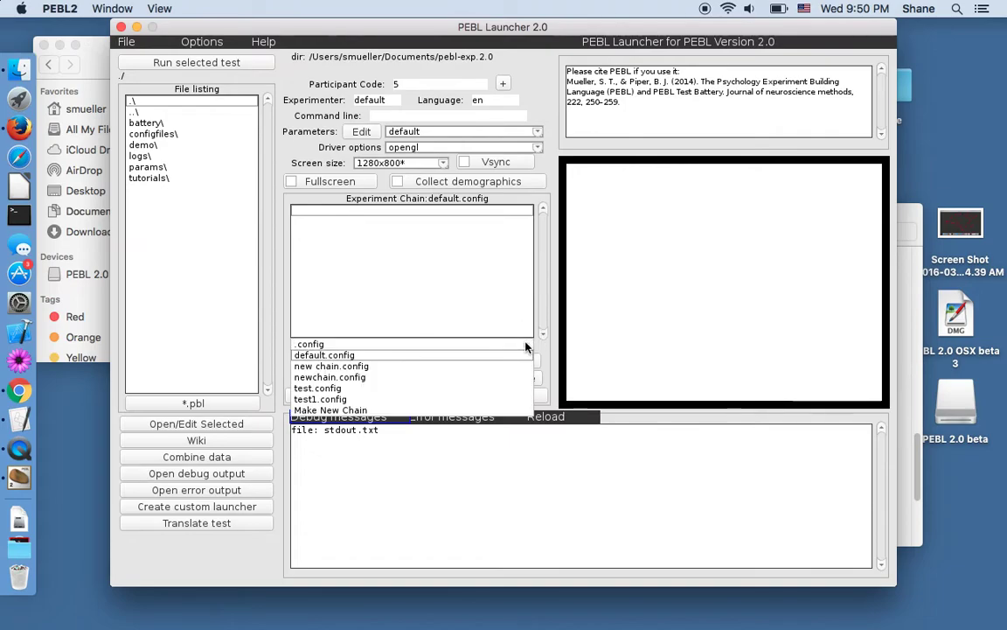
click(320, 399)
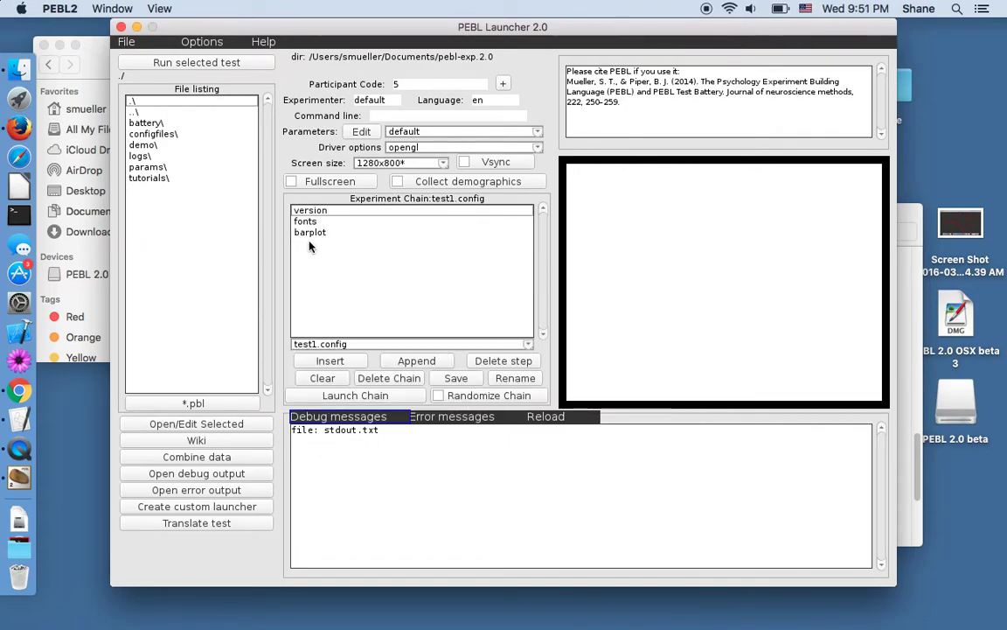
click(464, 163)
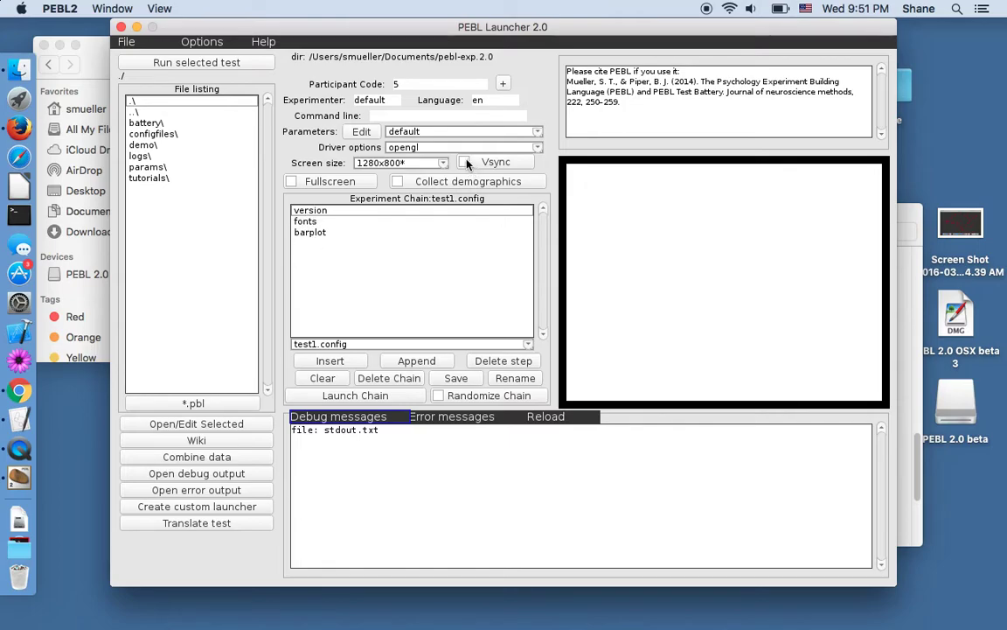
click(456, 378)
click(461, 443)
Step: Relaunch PEBL2 and reload the test1.config chain
click(122, 28)
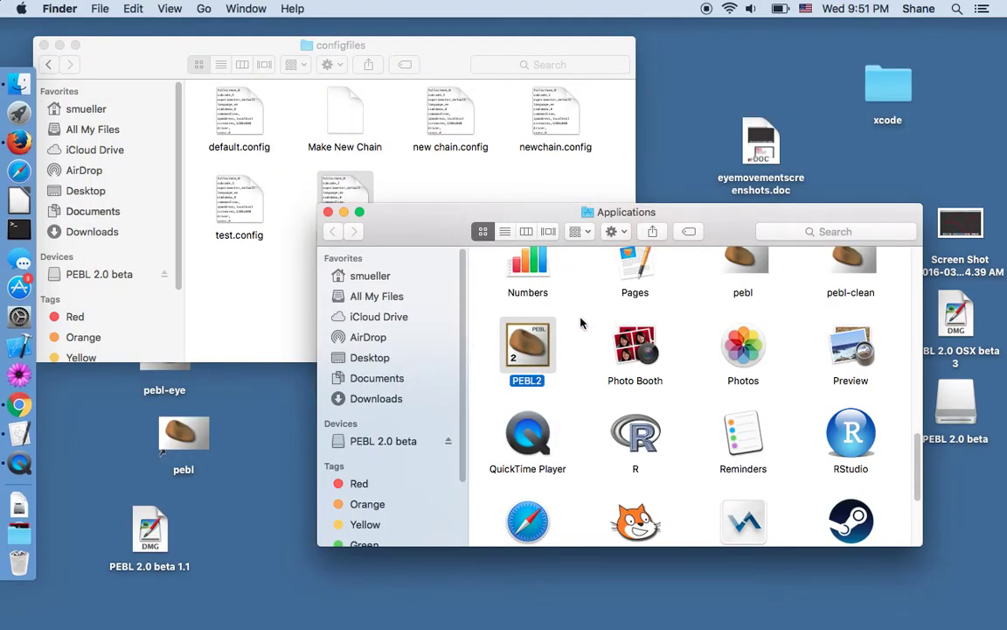
double_click(532, 346)
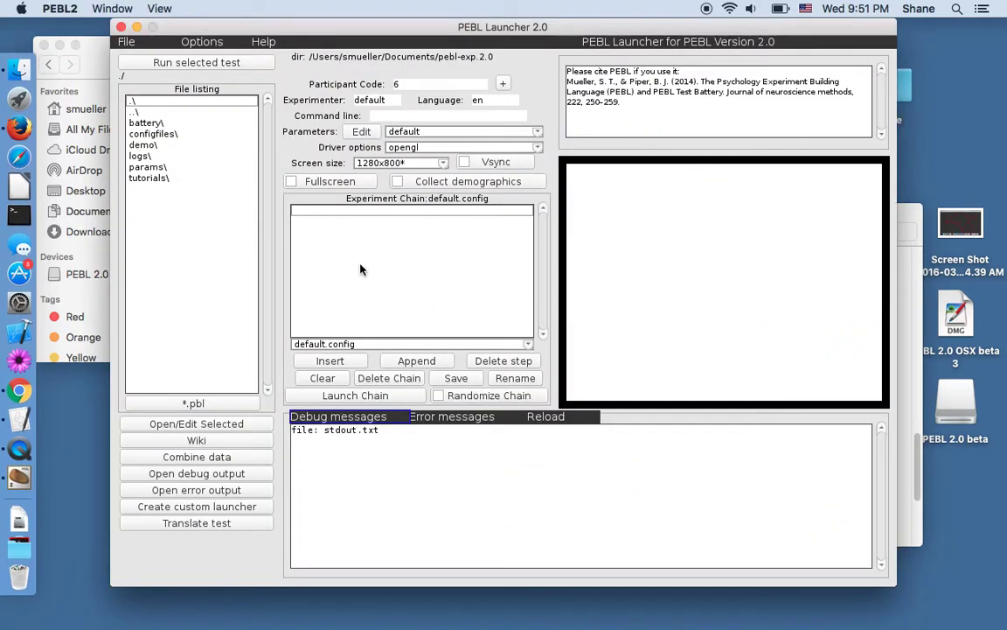
click(528, 343)
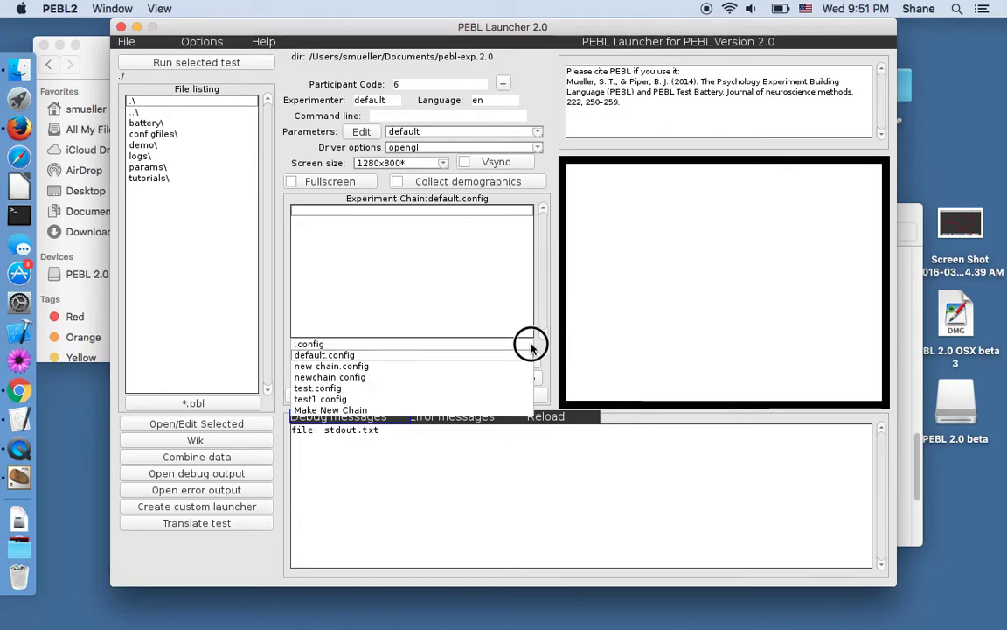
click(325, 399)
click(512, 163)
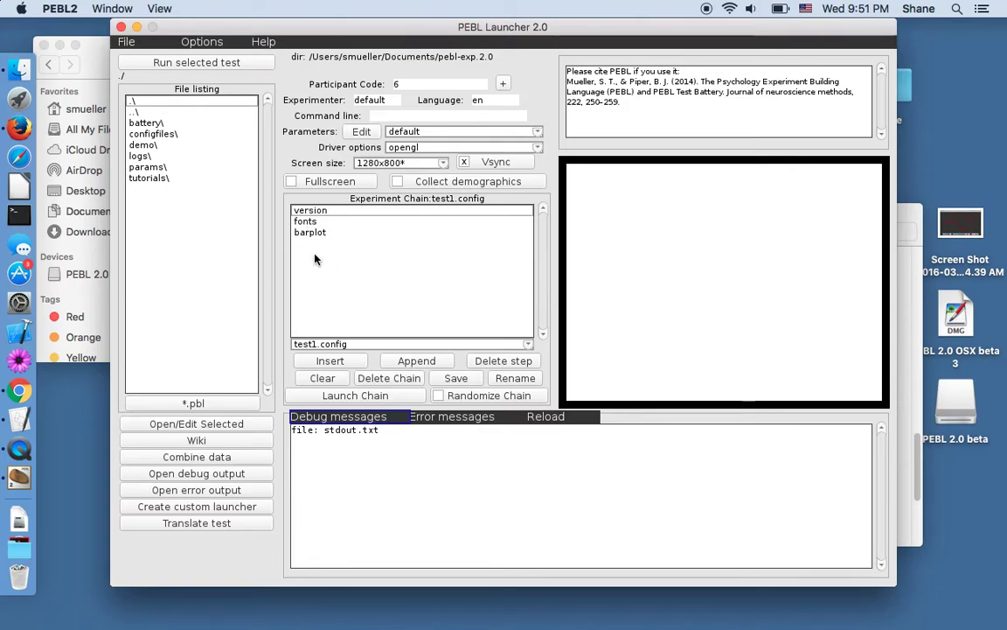
Step: Launch the test1.config chain and advance past the version info window
click(377, 396)
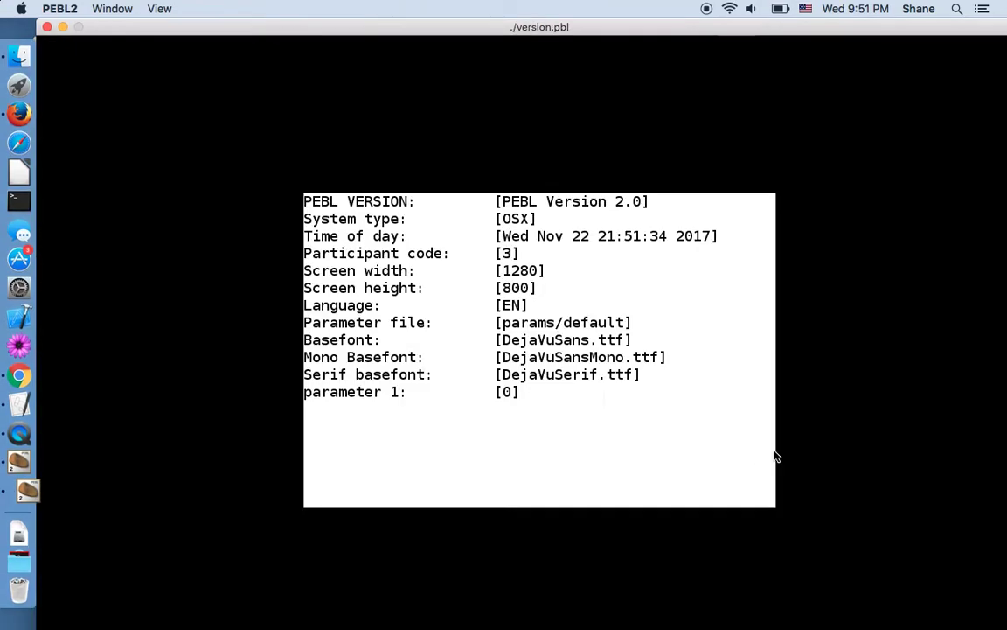
drag(554, 30, 504, 30)
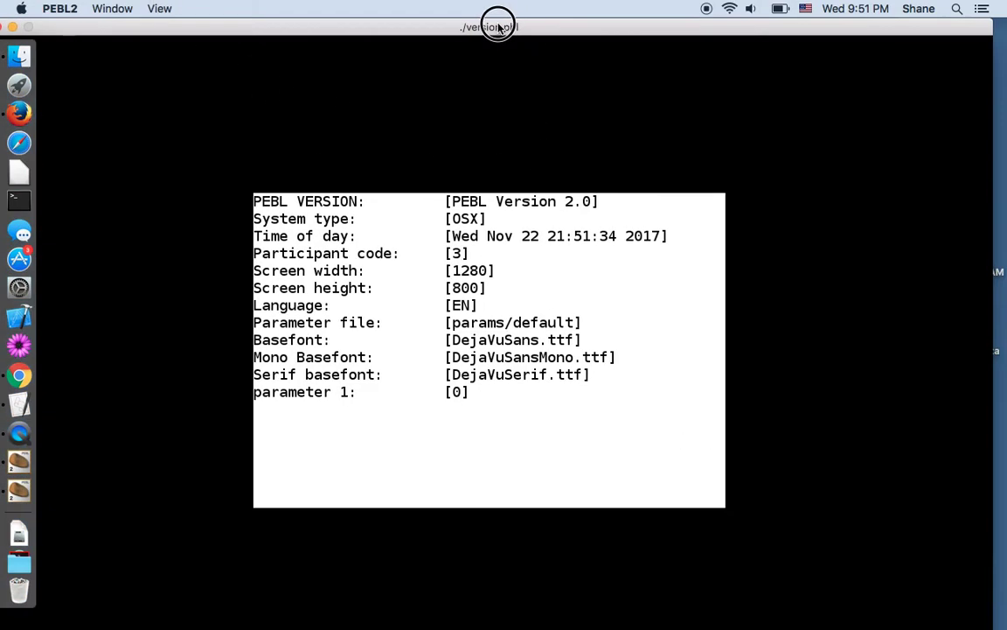
key(space)
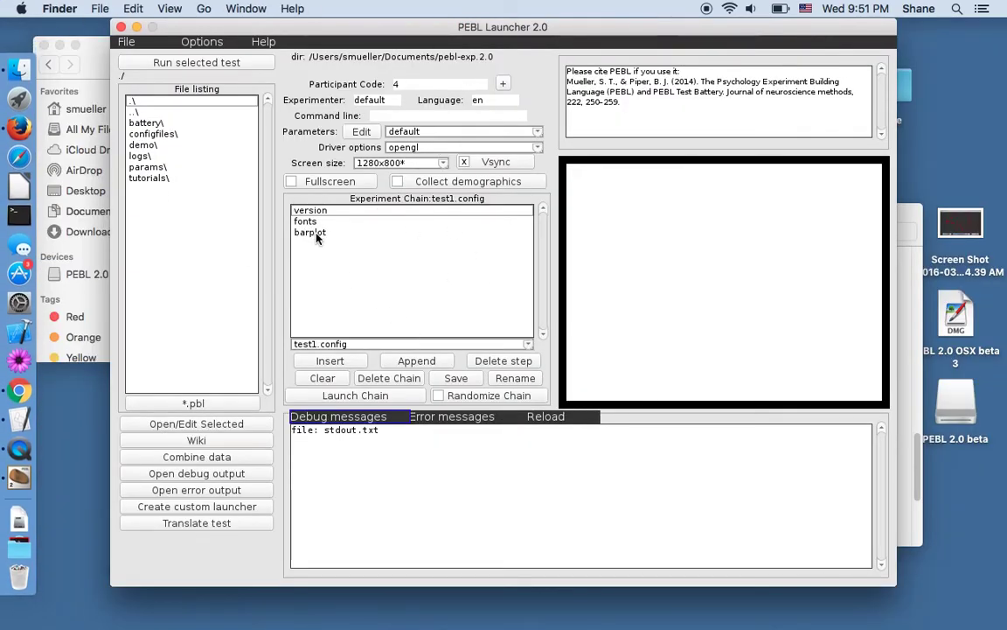
click(325, 221)
click(308, 210)
click(313, 232)
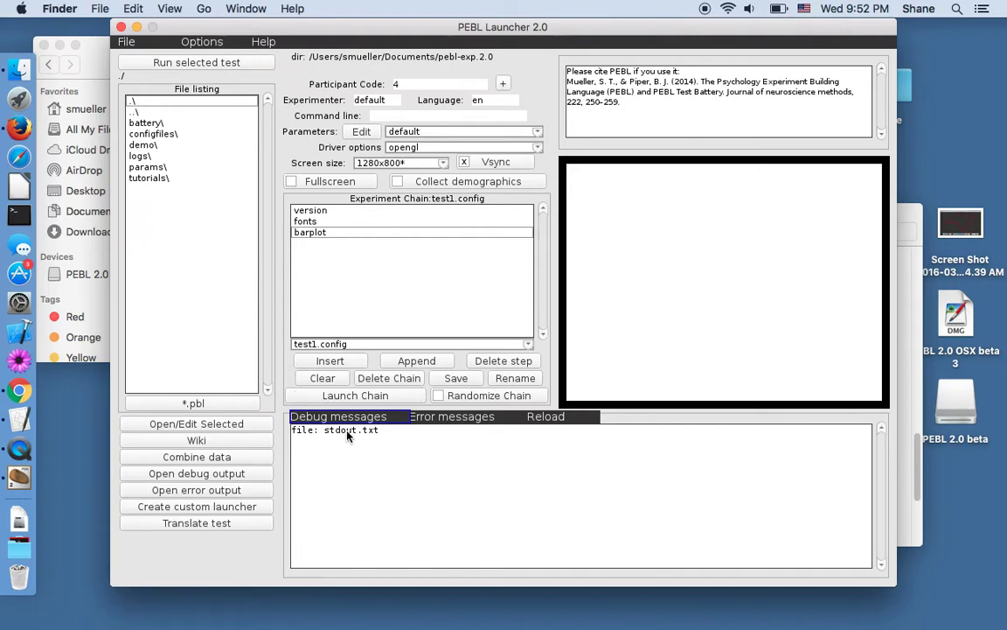
drag(287, 21, 463, 26)
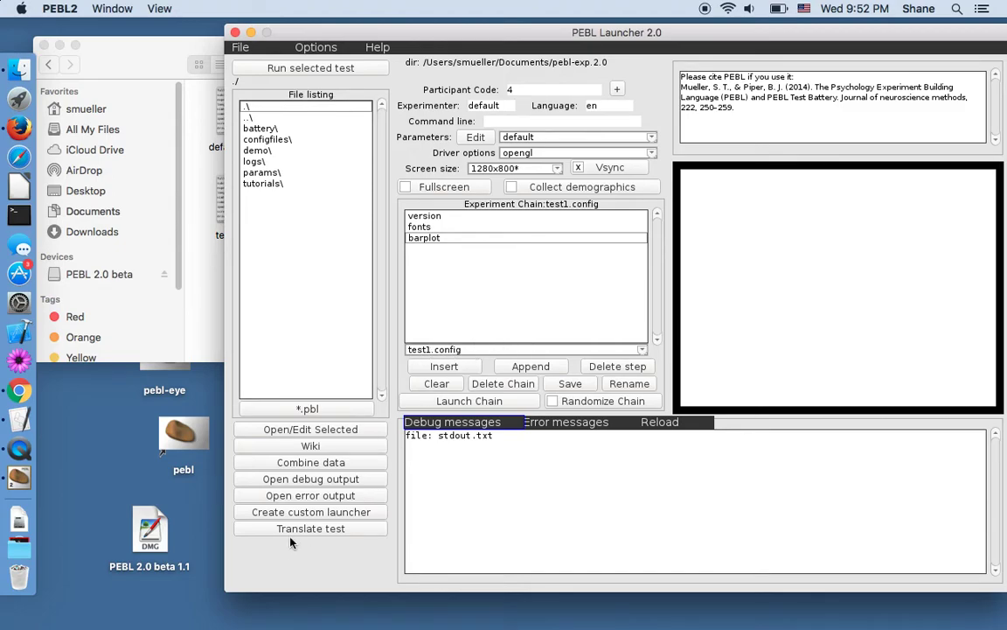
Step: Create a custom launcher app for the test1.config chain and arrange the windows
click(341, 513)
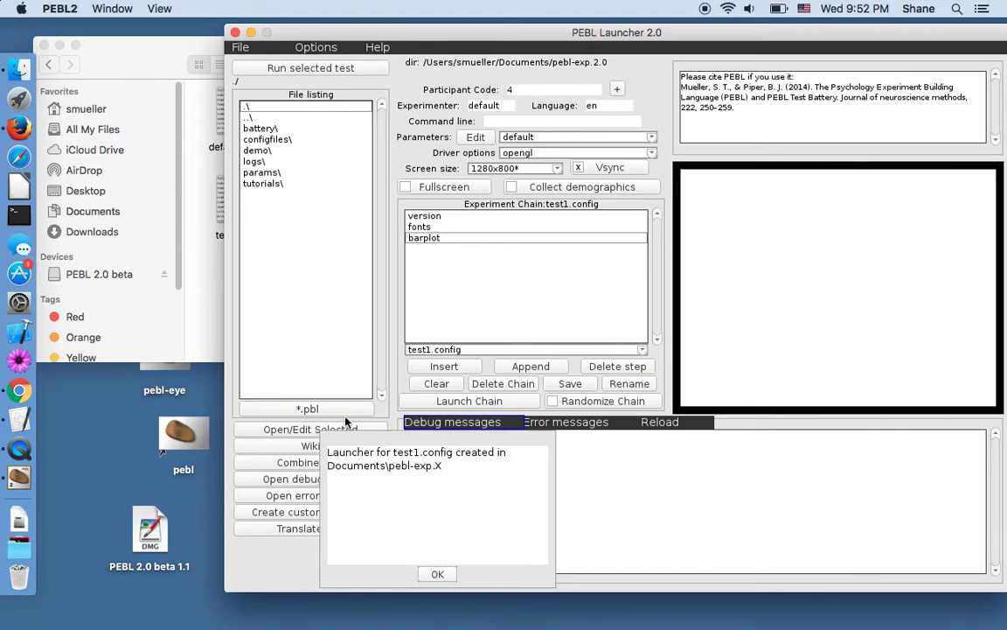
click(434, 574)
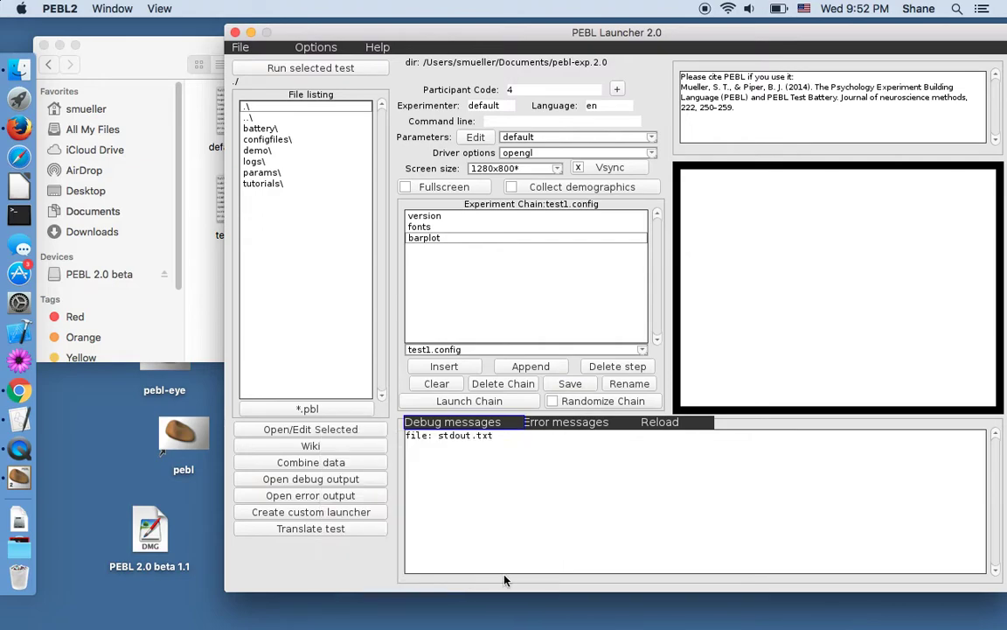
drag(322, 34, 592, 118)
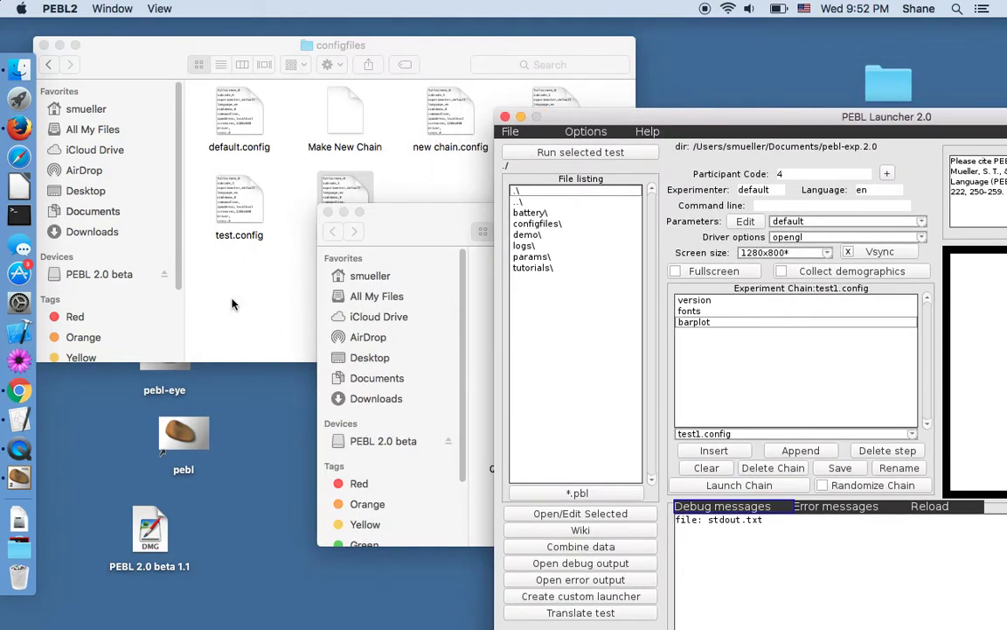
drag(447, 216, 165, 494)
Step: In Finder, go up from configfiles to pebl-exp.2.0 and select Launch test1.config.app
click(262, 280)
key(super+Up)
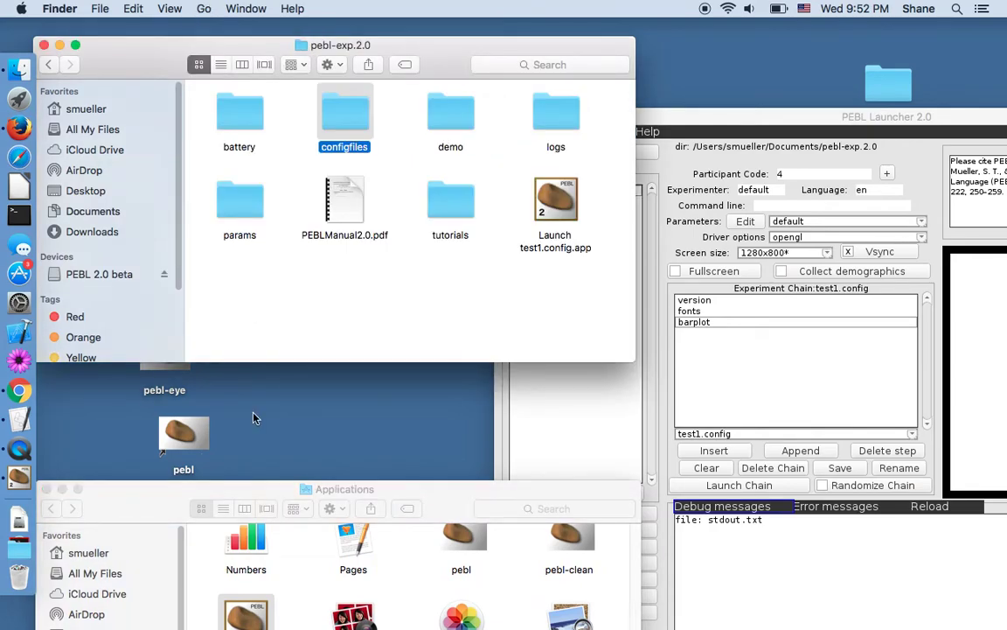
click(514, 304)
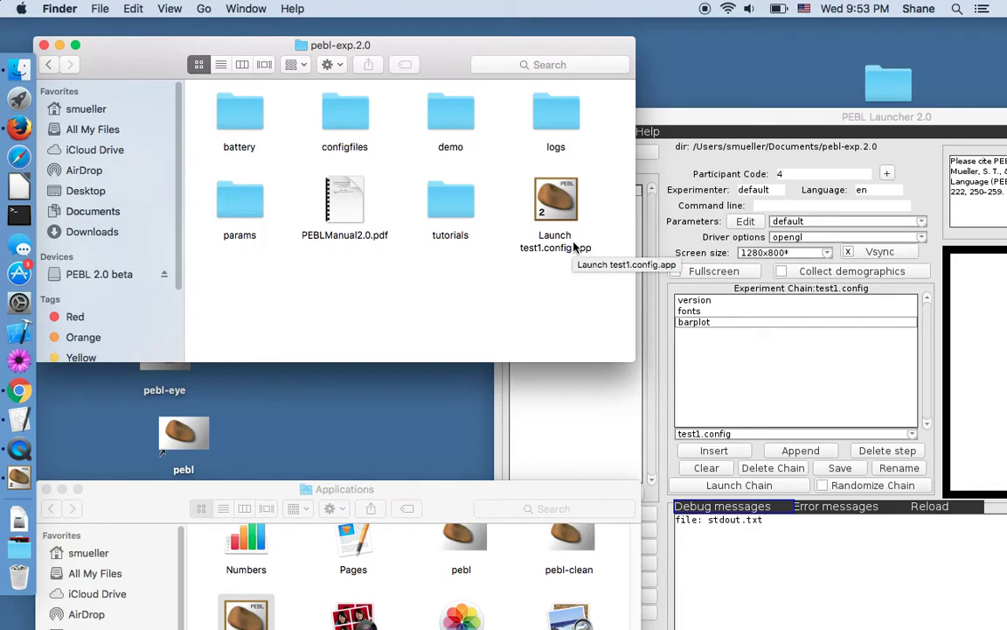
double_click(575, 248)
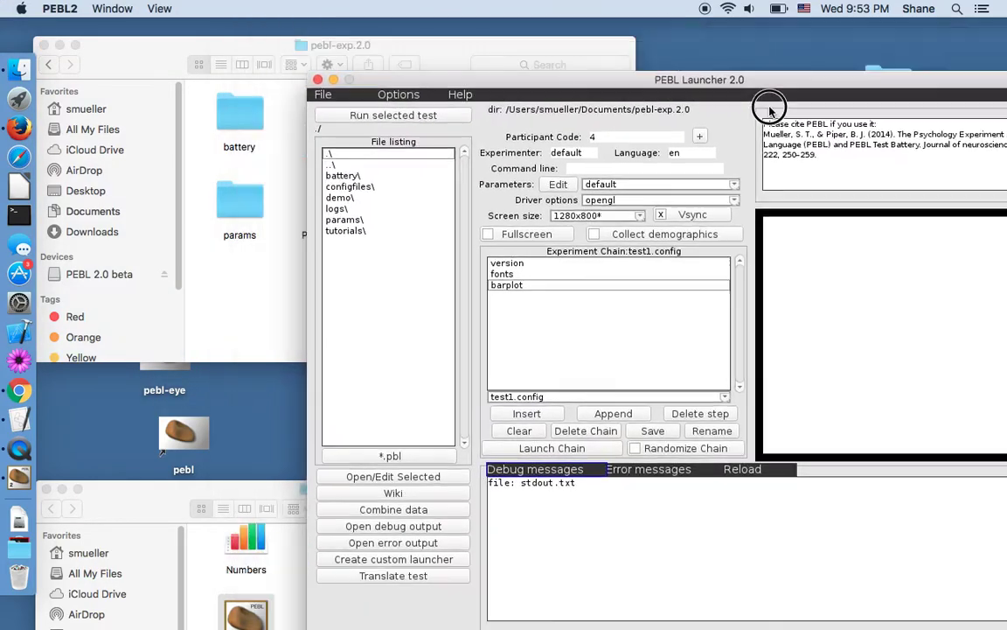
drag(784, 120, 866, 293)
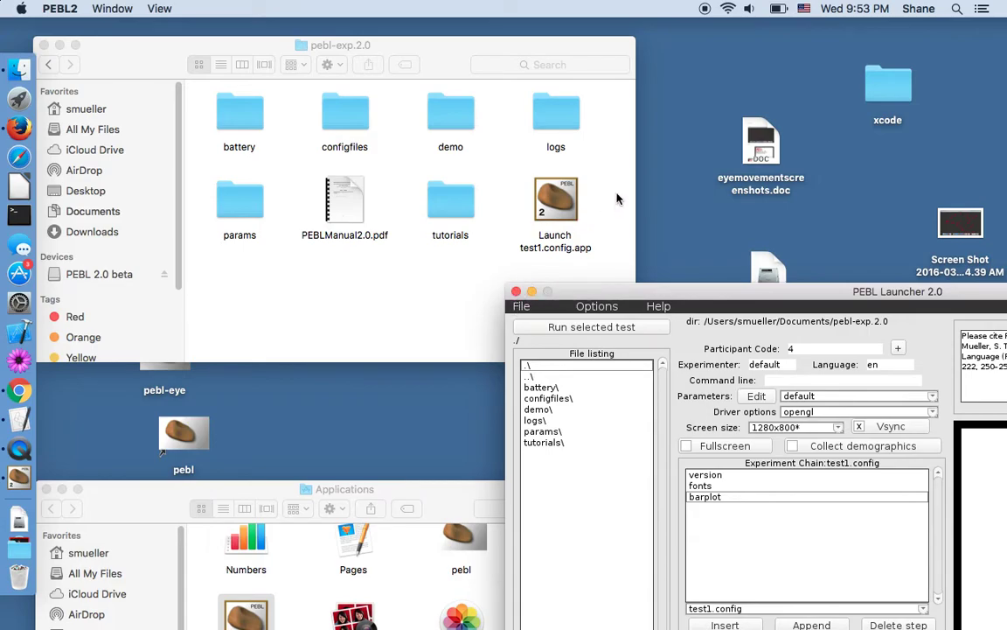
click(549, 201)
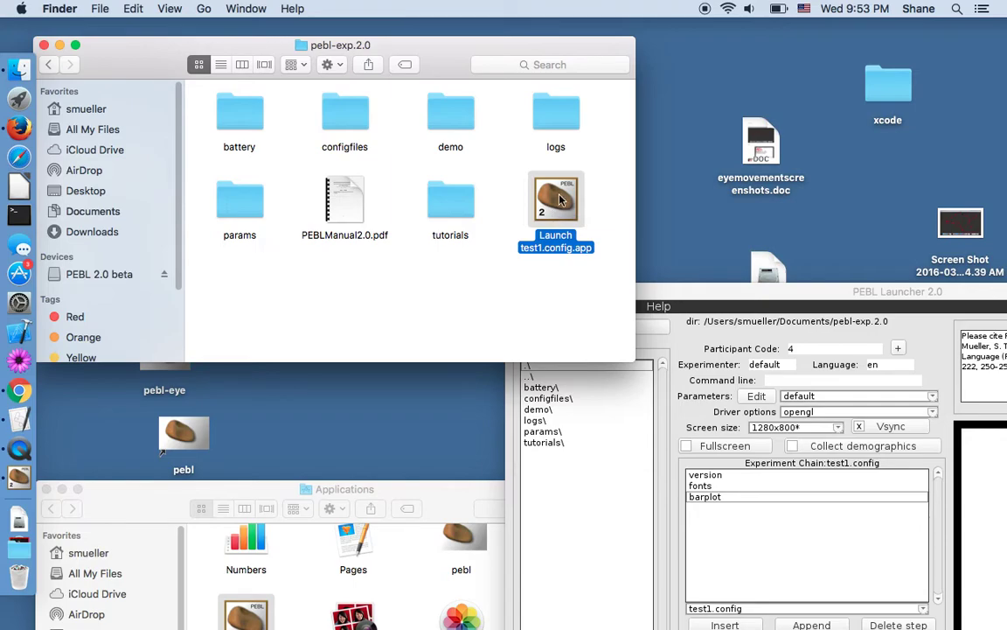
Step: Launch Launch test1.config.app and confirm a new participant code
double_click(560, 200)
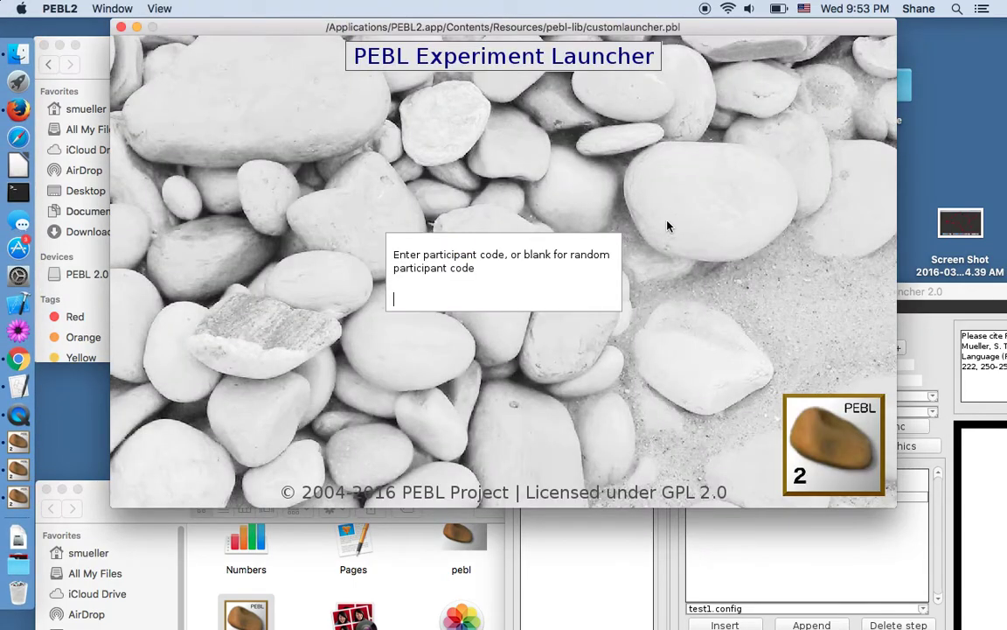
drag(601, 32, 568, 51)
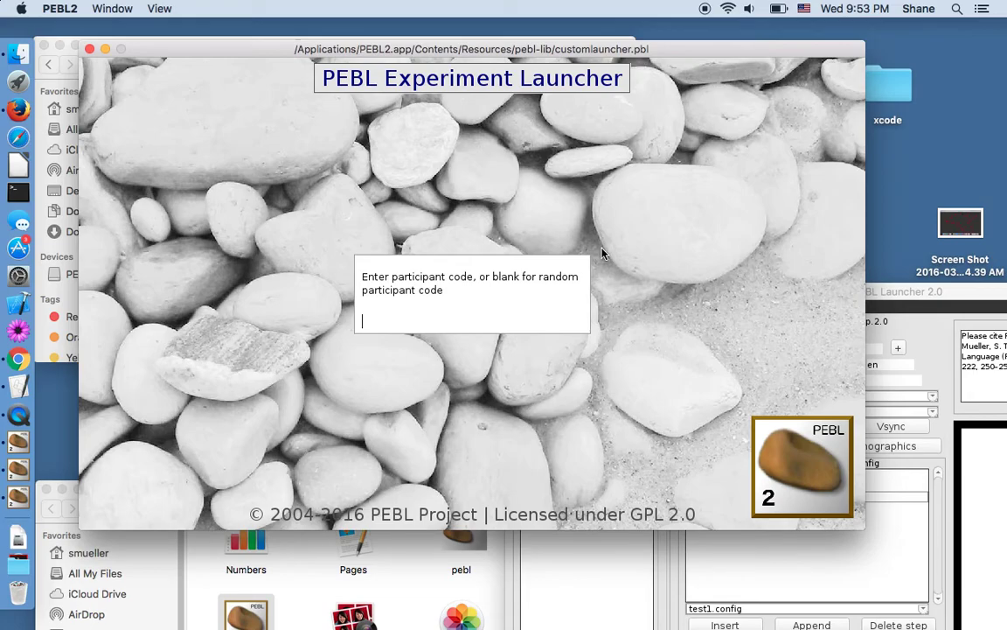
key(Return)
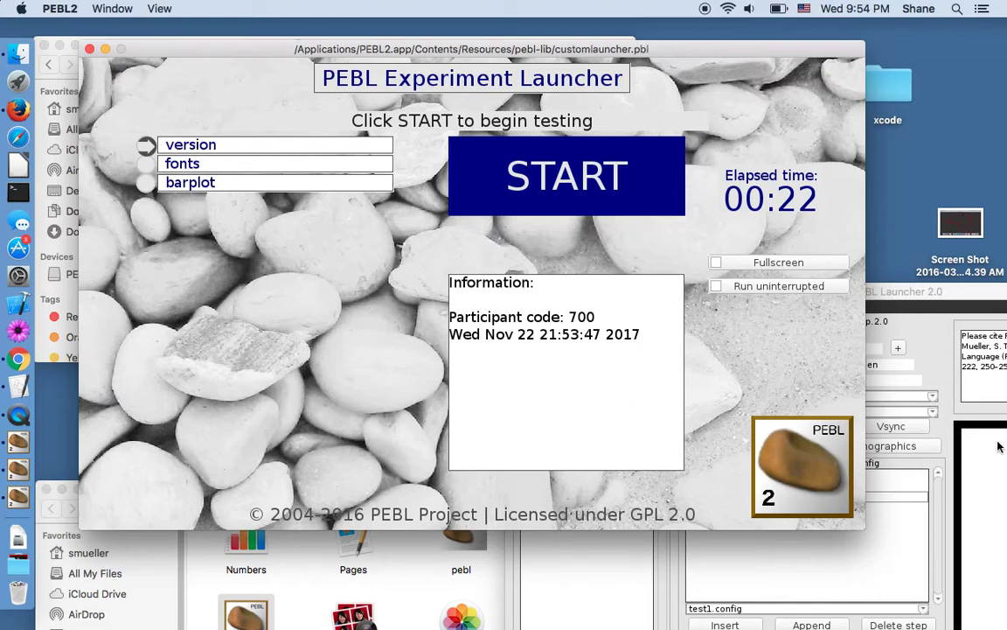
Step: Cycle through the test list and leave version selected as the first test
click(204, 163)
click(197, 143)
click(196, 161)
click(192, 184)
click(194, 145)
click(196, 164)
click(194, 182)
click(191, 164)
click(190, 145)
click(191, 164)
click(192, 182)
click(194, 164)
click(197, 149)
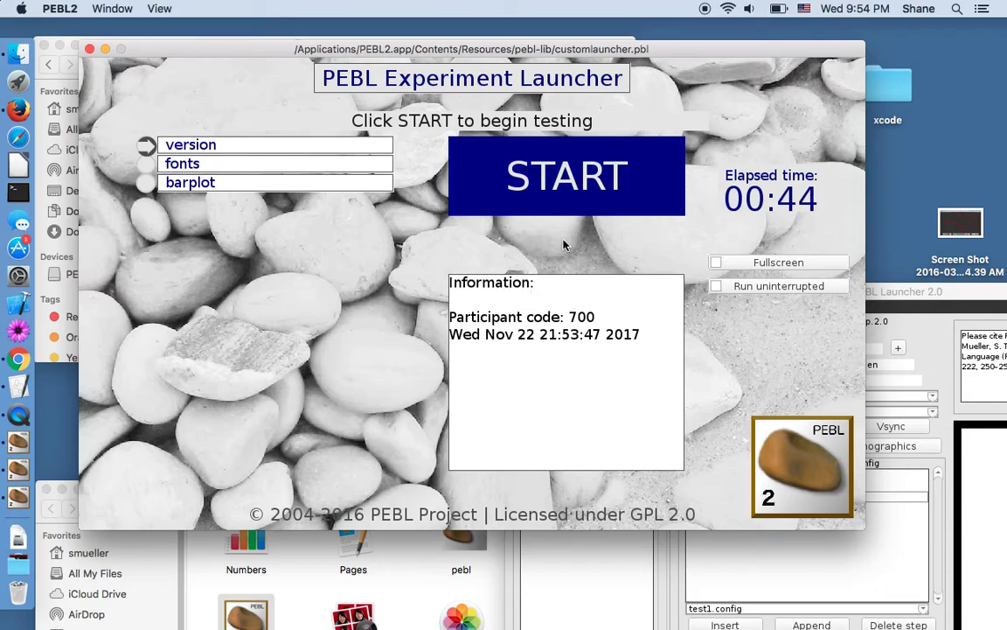
Step: Run the version, fonts and barplot tests in turn, then finish testing
click(590, 192)
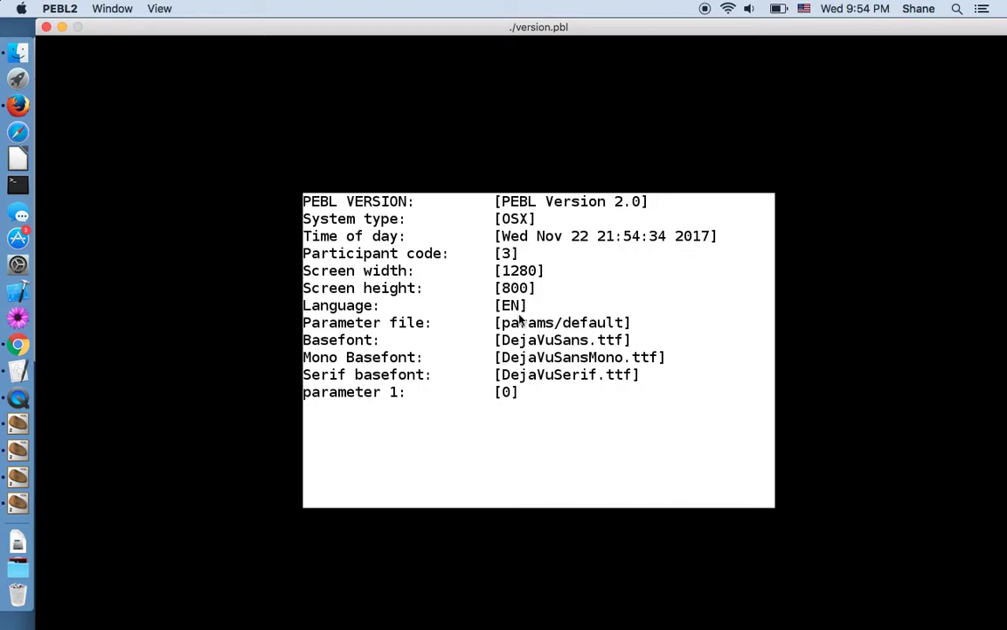
click(478, 294)
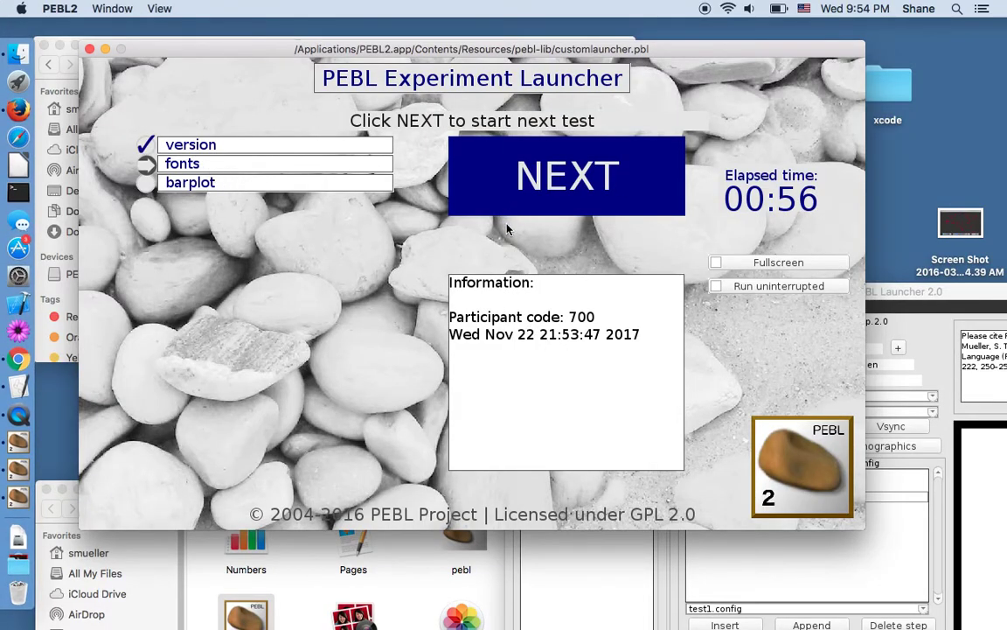
click(654, 208)
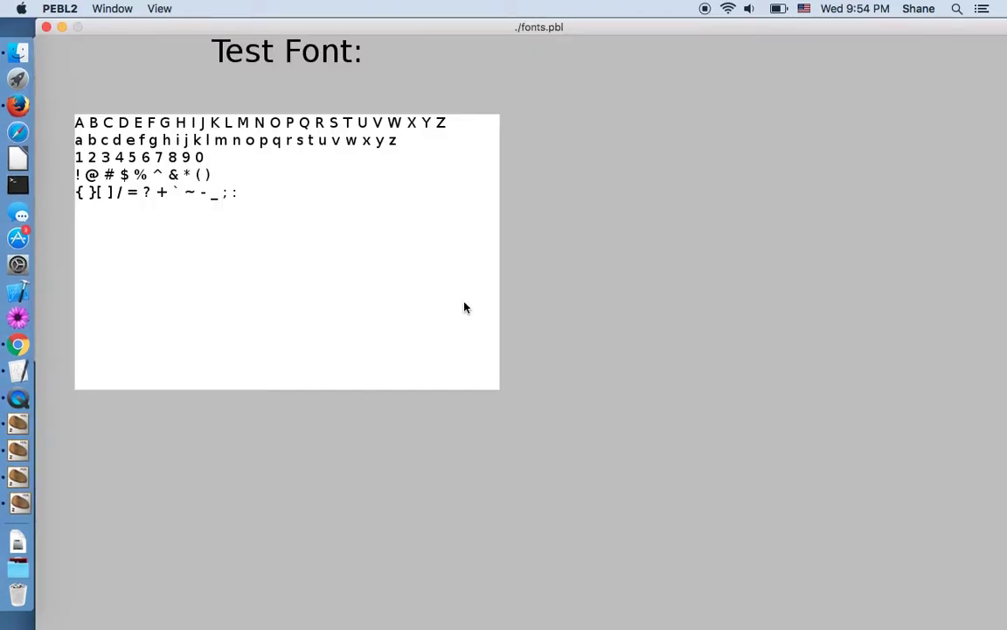
click(46, 28)
click(600, 192)
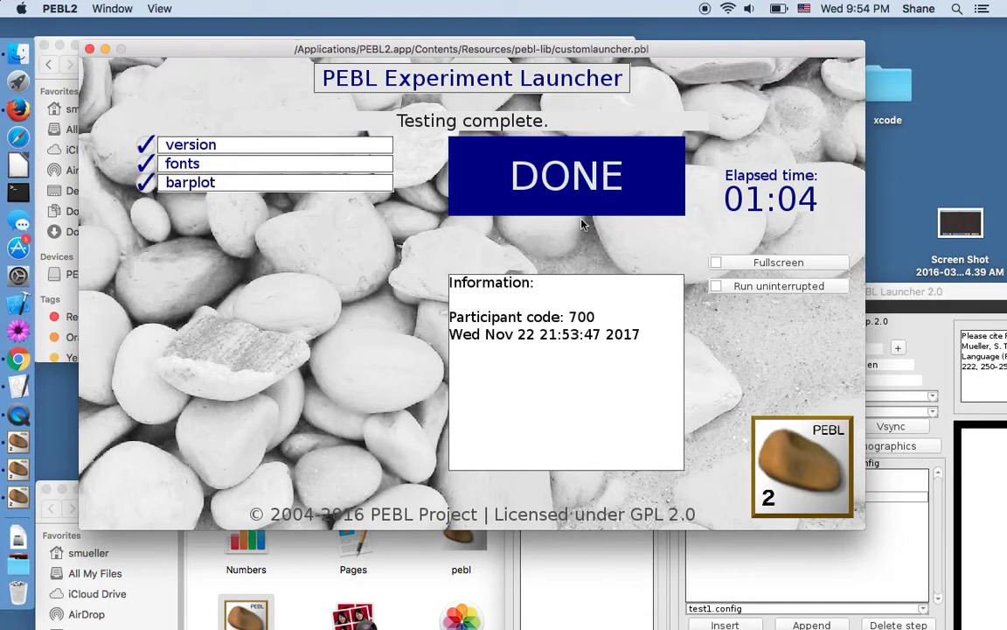
click(525, 200)
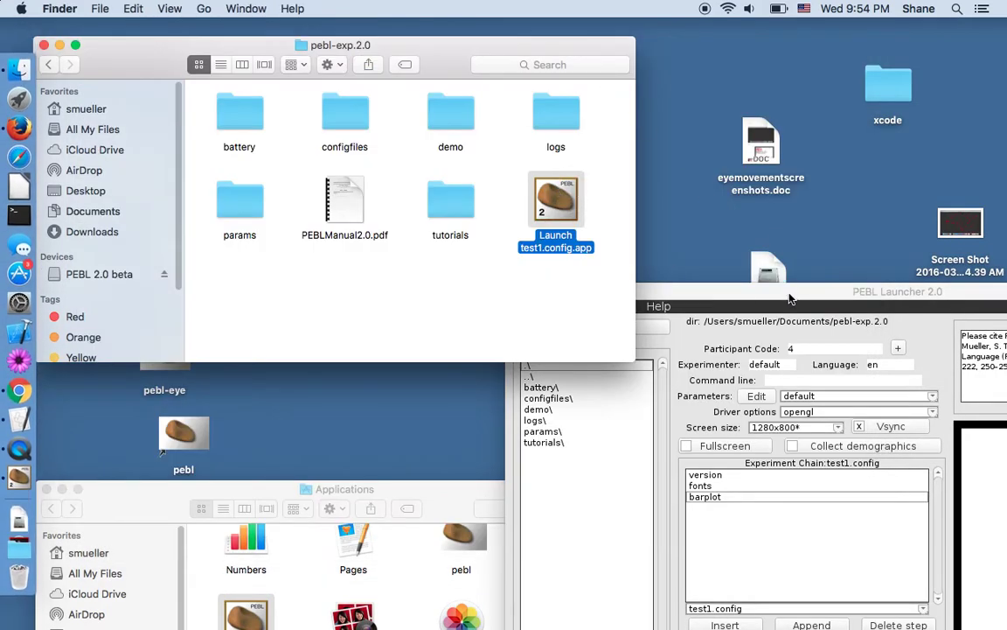
Step: Bring PEBL Launcher 2.0 forward, view stderr.txt errors, then return to stdout.txt debug output
drag(787, 289, 470, 48)
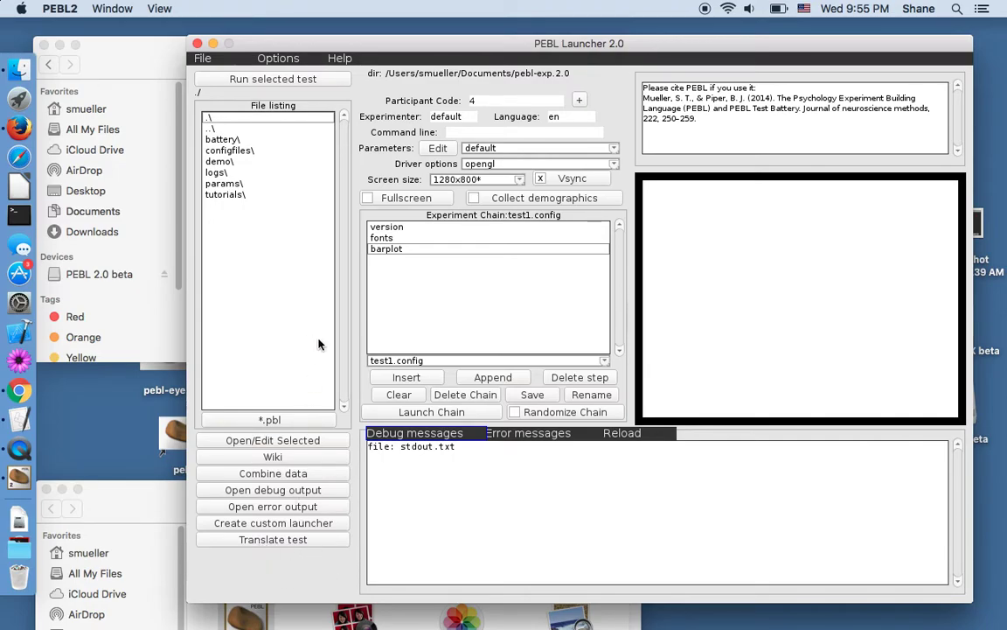
click(540, 431)
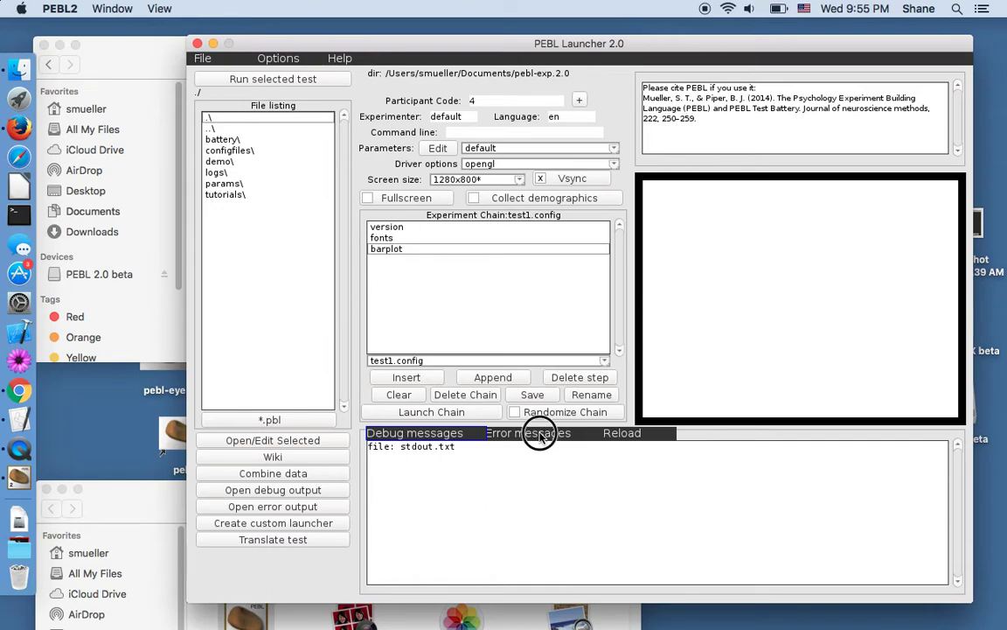
click(433, 435)
Step: Run barplot.pbl from the demo folder and exit it with the space key
double_click(219, 162)
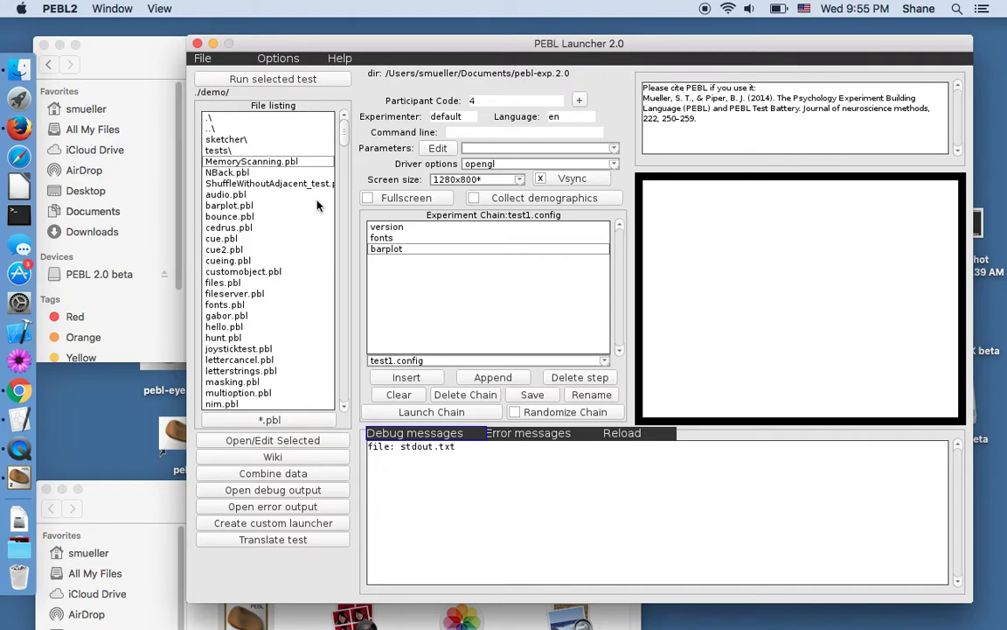
click(248, 207)
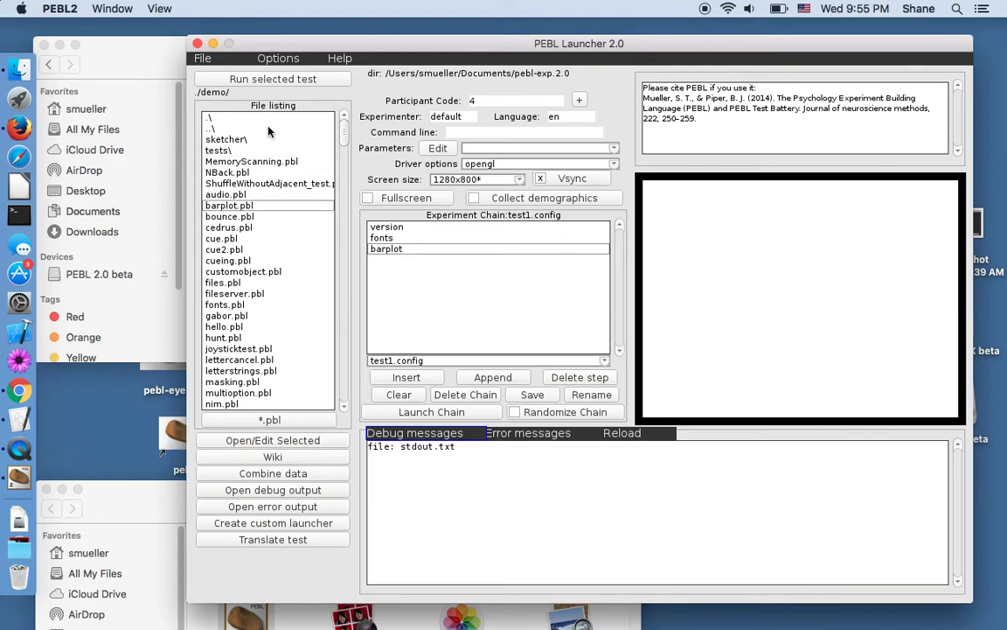
click(240, 76)
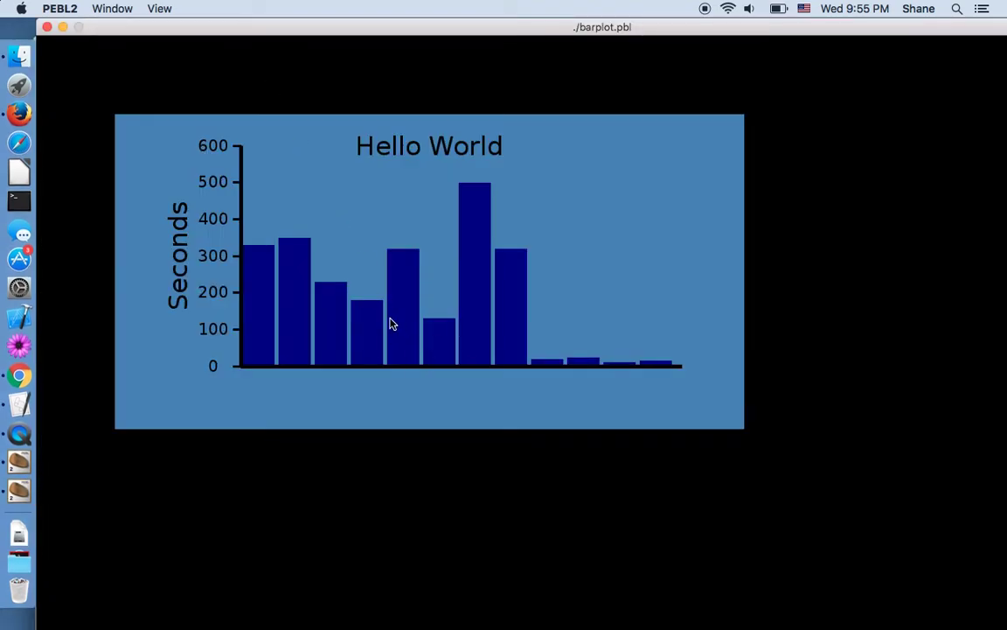
key(space)
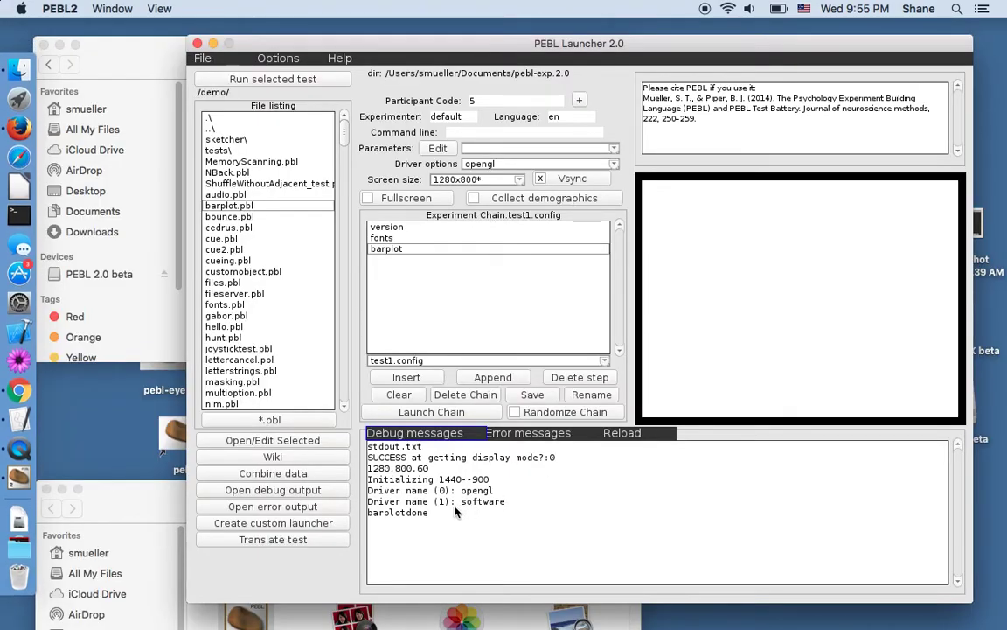
Step: Check the error and debug output ends with barplotdone, then move the launcher aside
click(528, 432)
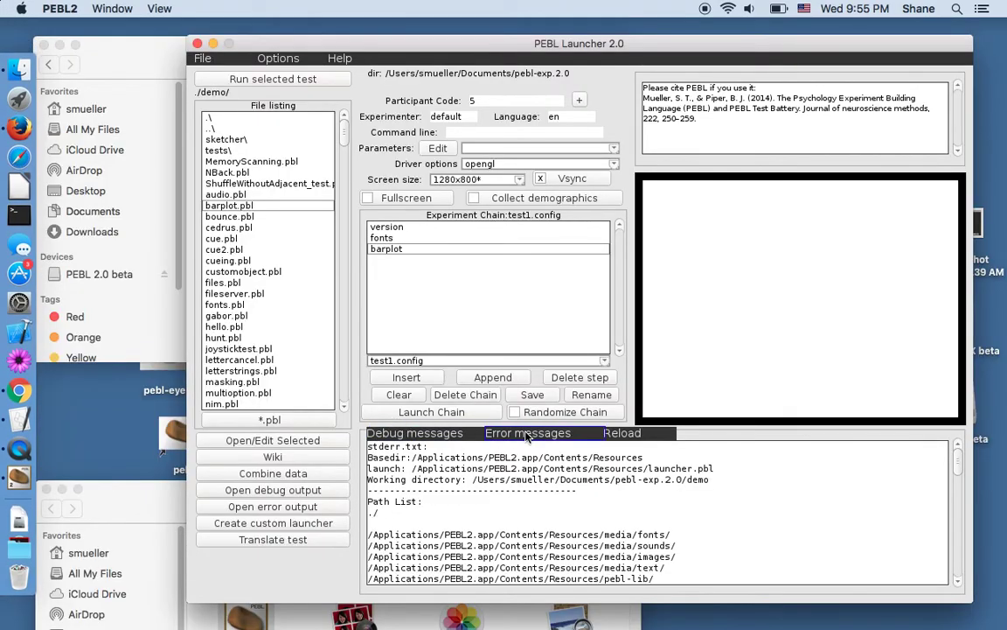
click(418, 436)
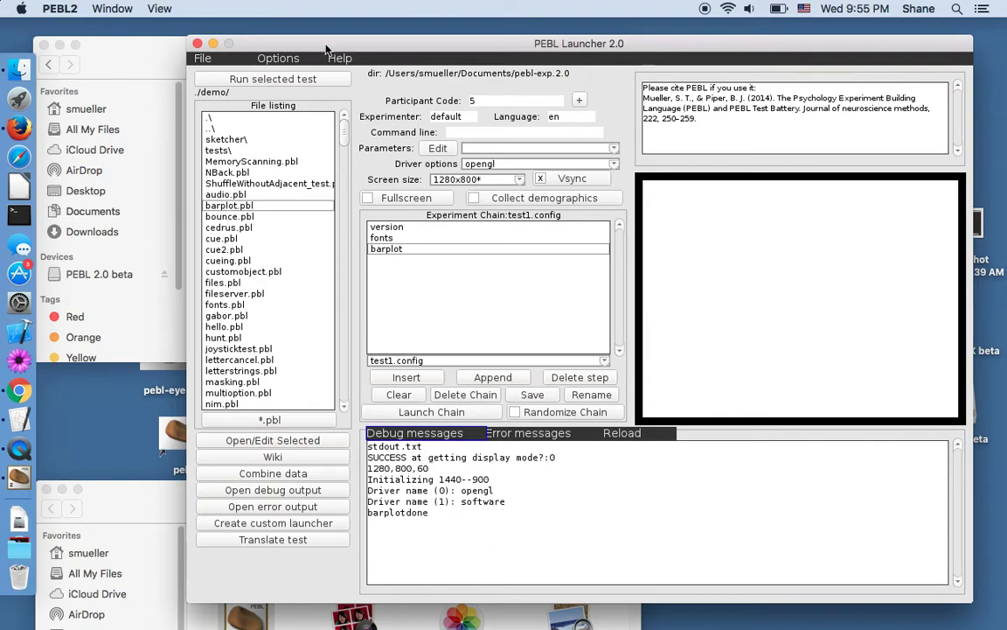
drag(326, 47, 652, 166)
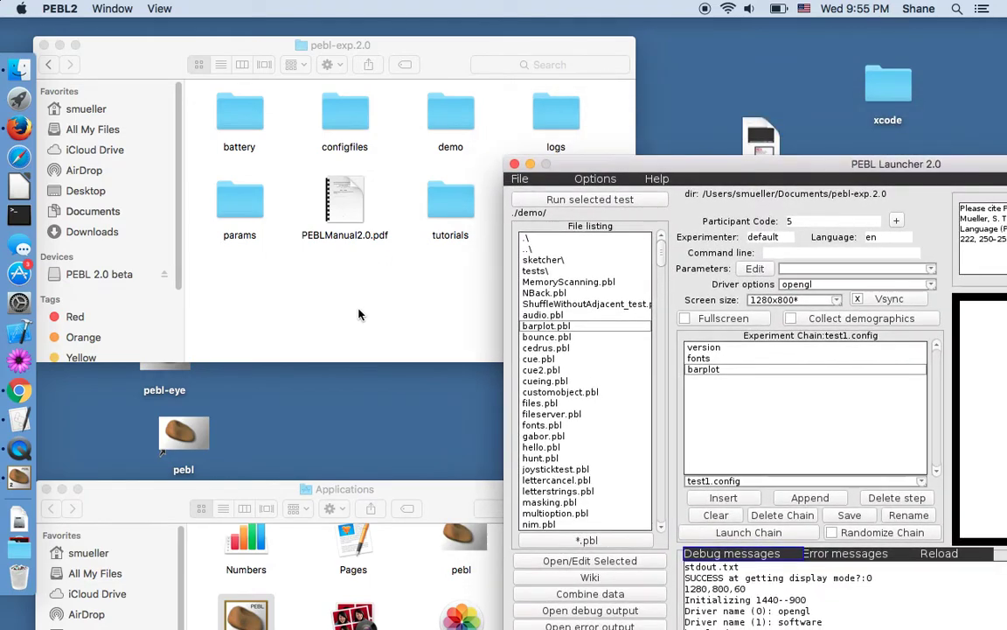
Step: Open the demo folder in Finder to locate stdout.txt and stderr.txt, then bring the launcher back
click(454, 154)
double_click(450, 130)
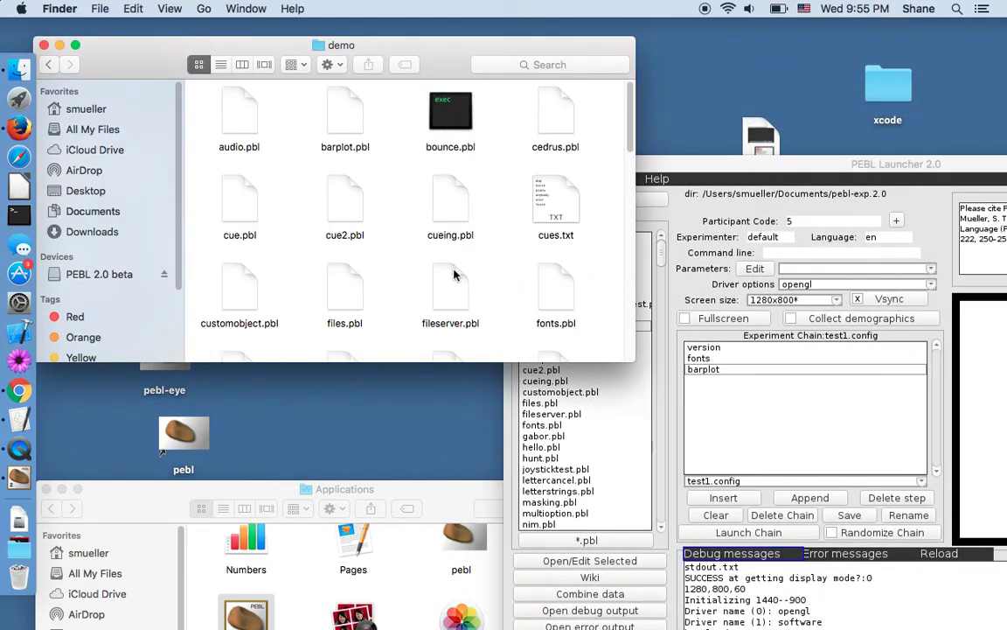
scroll(450, 268, down, 10)
scroll(450, 266, down, 2)
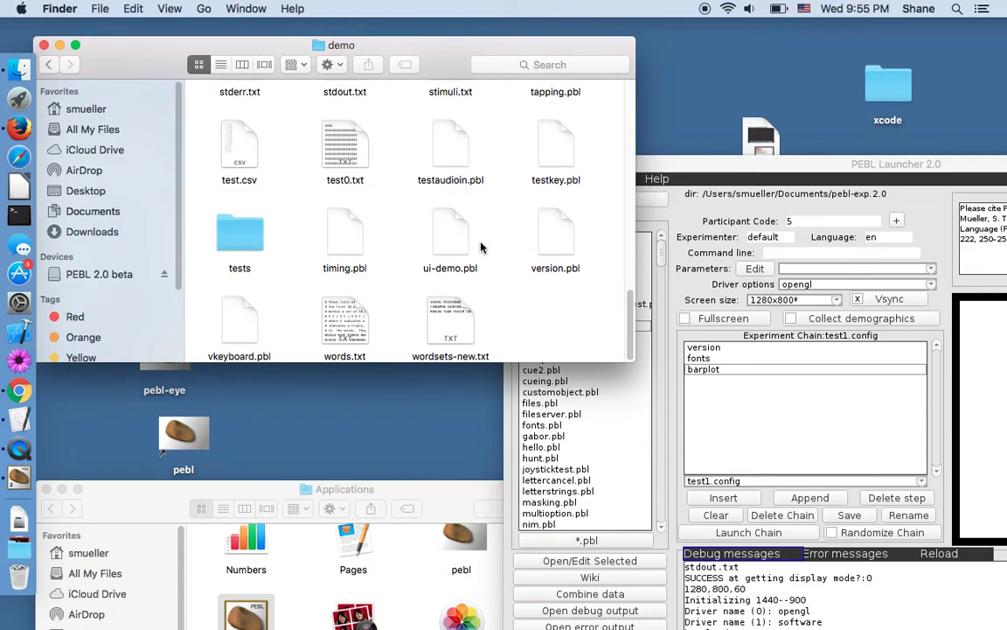
scroll(490, 280, up, 3)
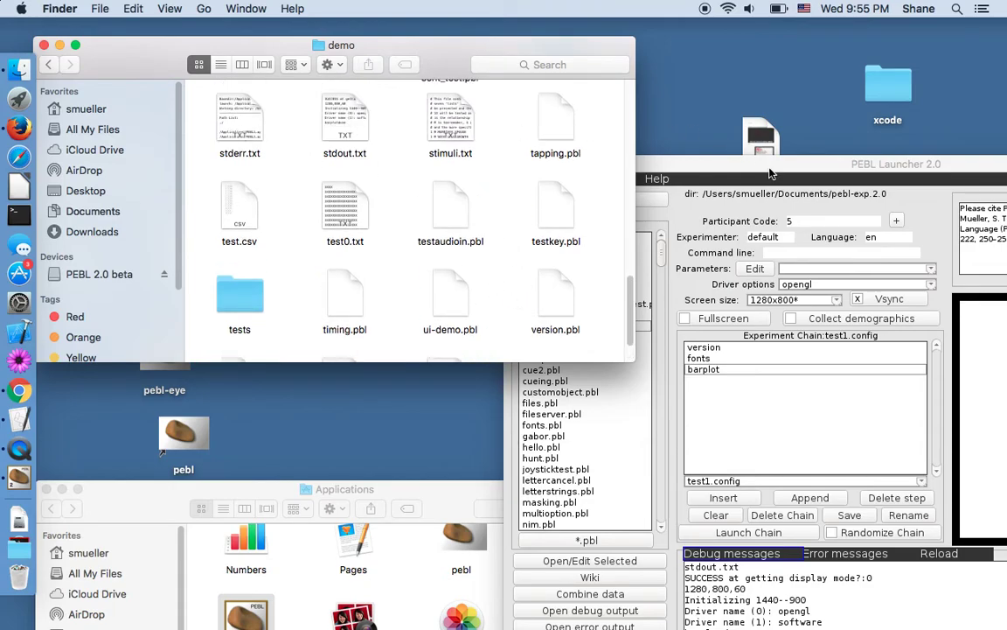
drag(760, 168, 371, 34)
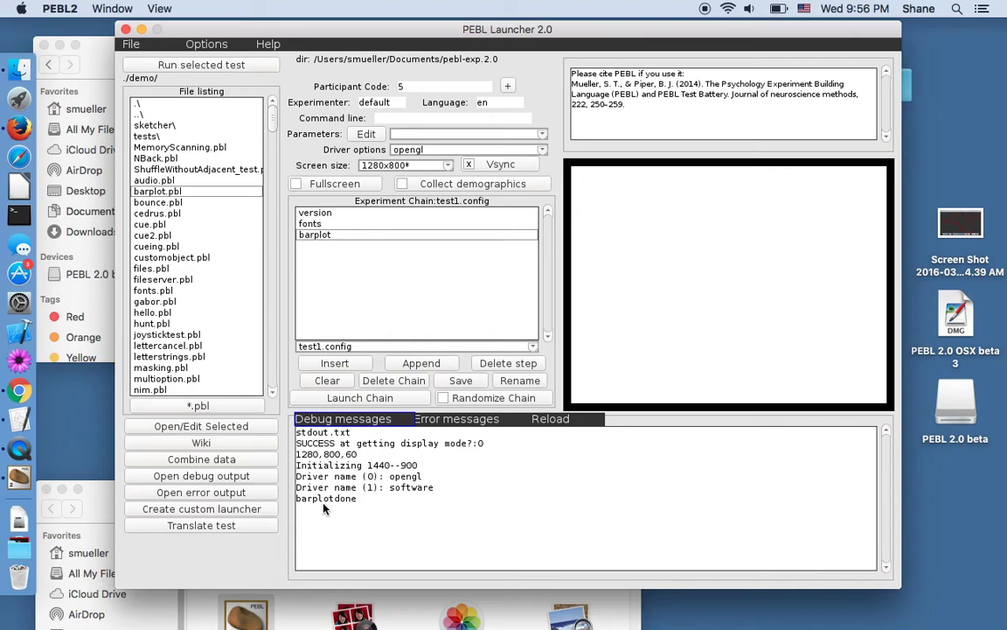
click(446, 421)
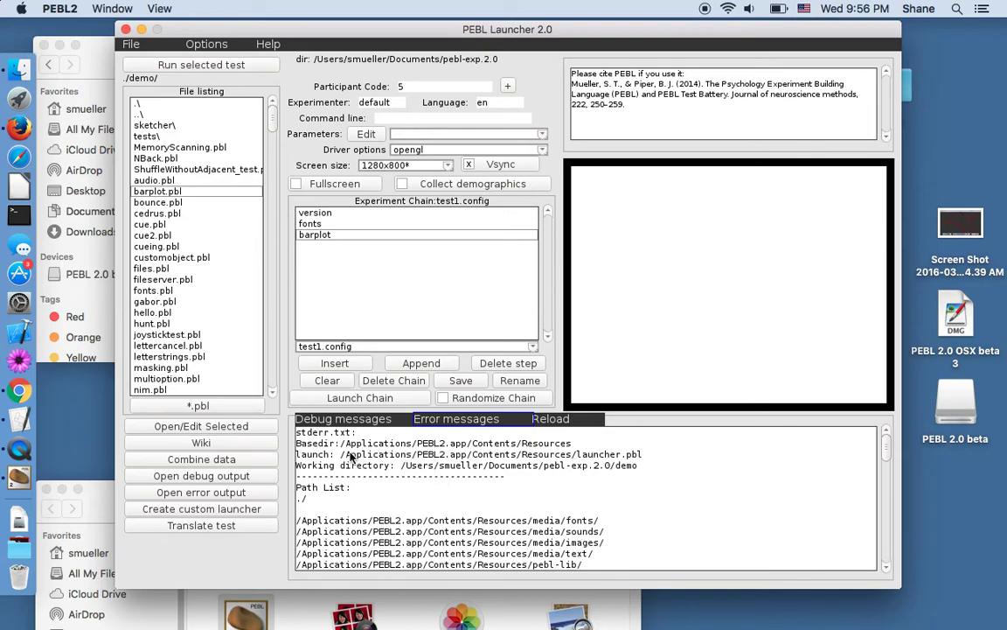
drag(881, 448, 883, 469)
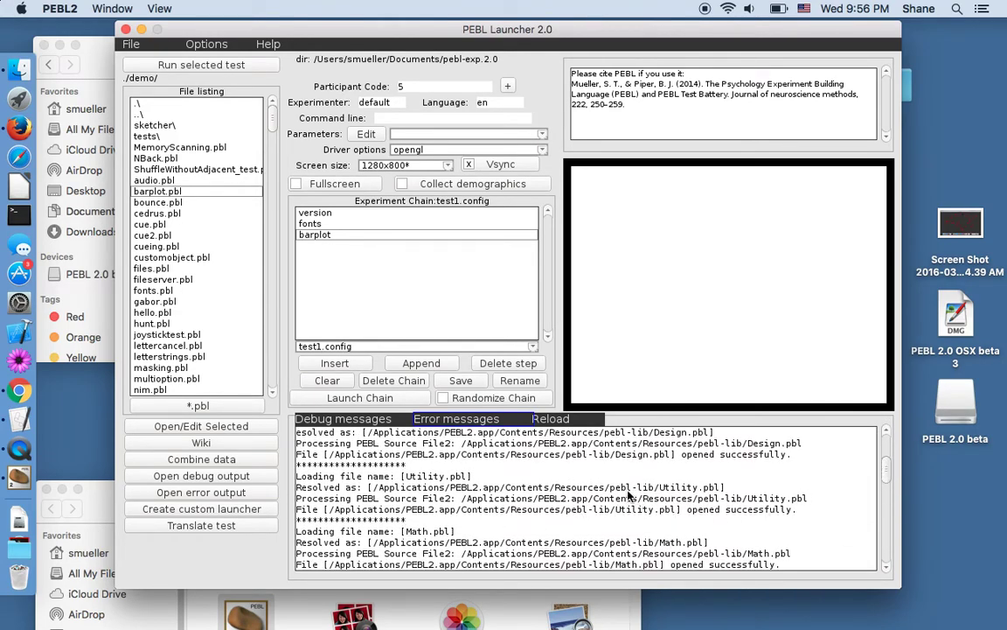
drag(886, 472, 882, 570)
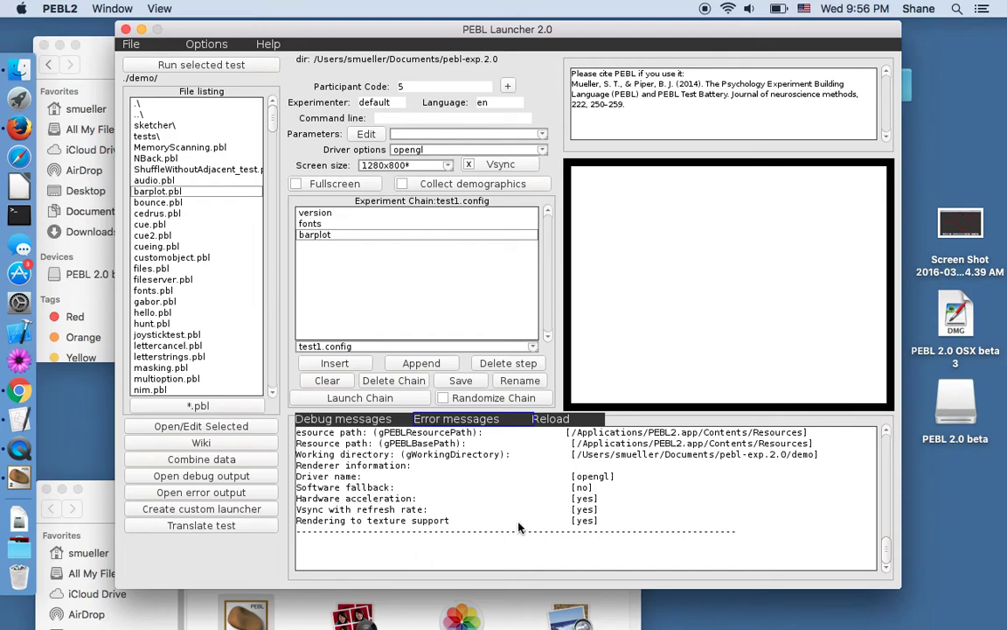
click(382, 421)
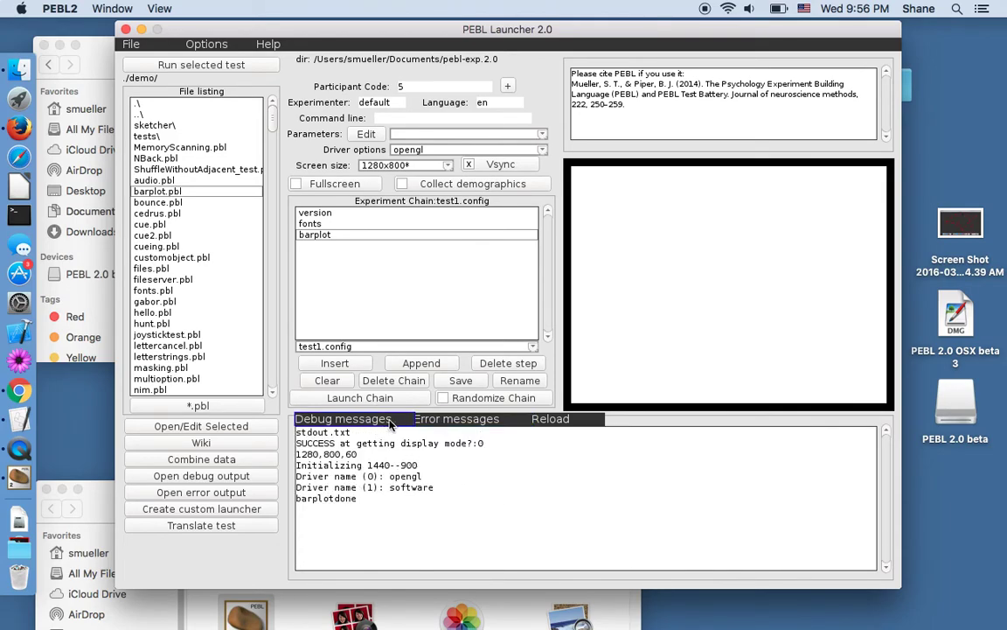
click(428, 419)
click(367, 420)
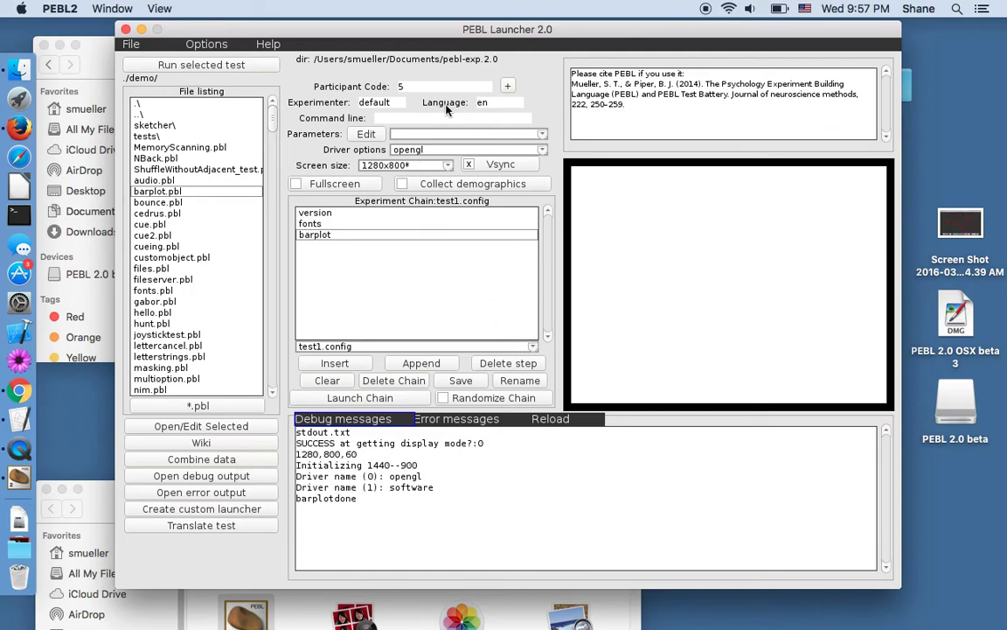
Step: Browse the Help, Options and File menus, ending on Help with About, Manual, Website, Wiki, Tutorial, Cite
click(268, 45)
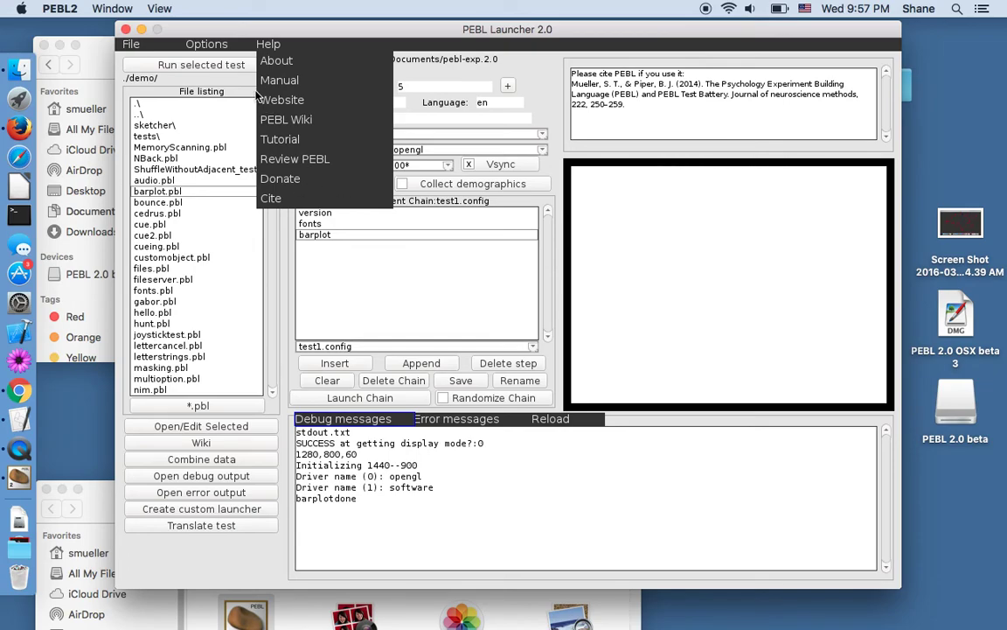
click(219, 44)
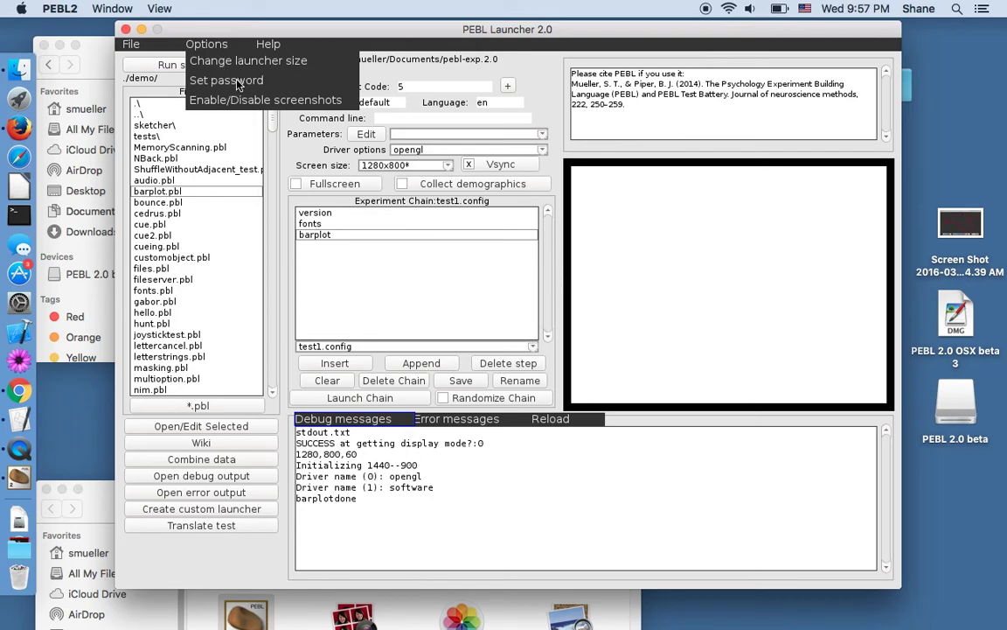
click(131, 45)
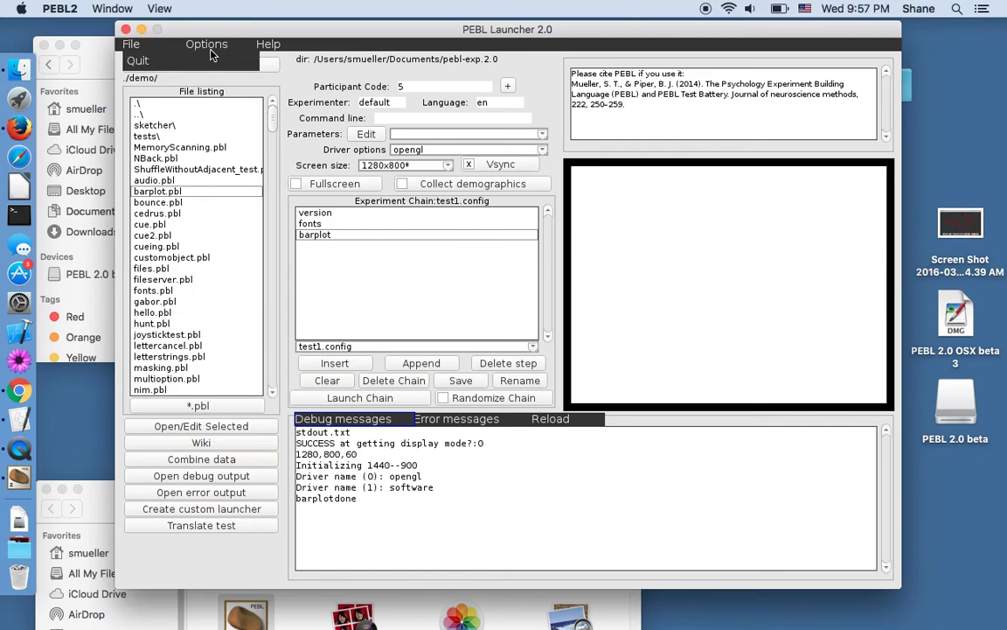
click(275, 46)
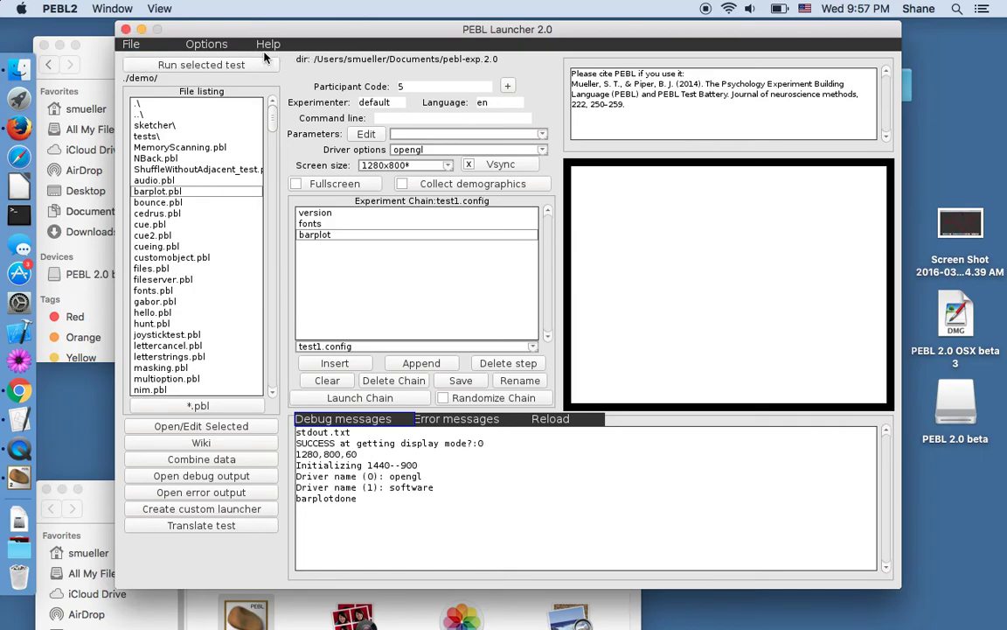
click(274, 45)
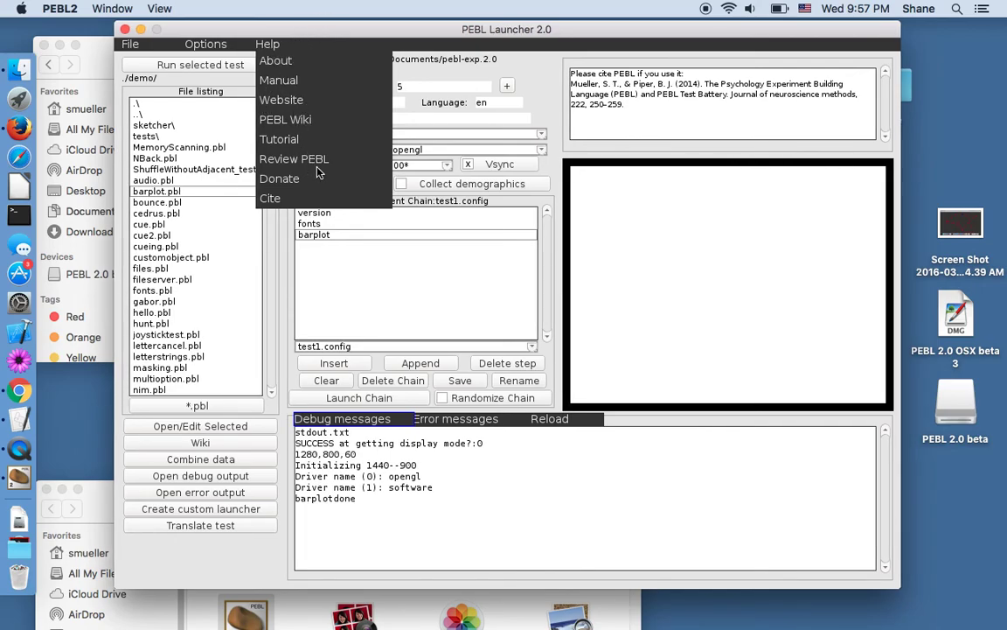
Step: Open PEBLManual2.0.pdf from Help > Manual, jump to page 296's colour tables, then close it
click(285, 81)
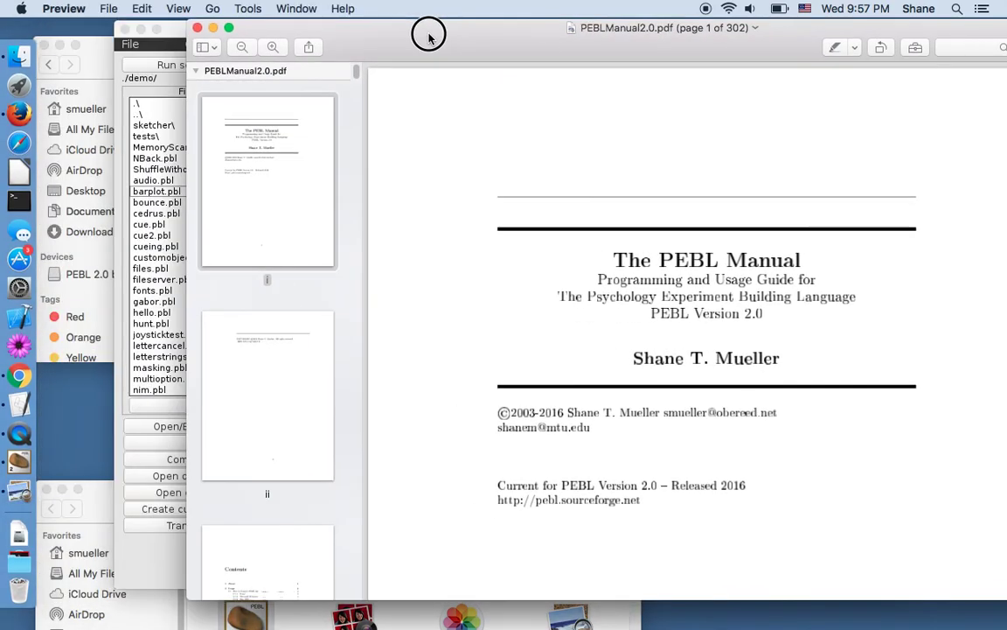
drag(429, 34, 497, 35)
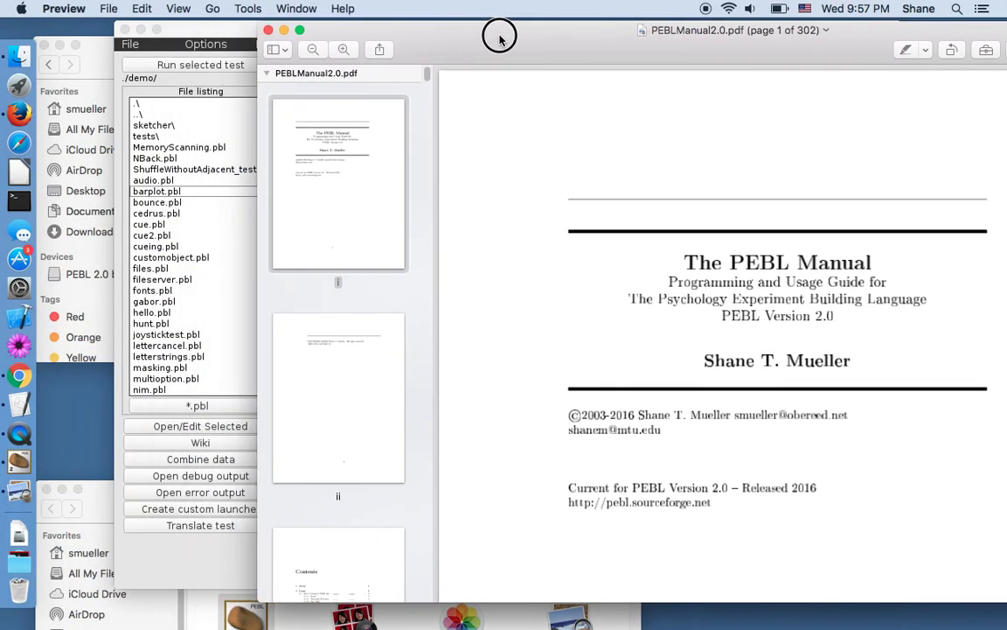
scroll(308, 285, down, 20)
scroll(342, 319, down, 20)
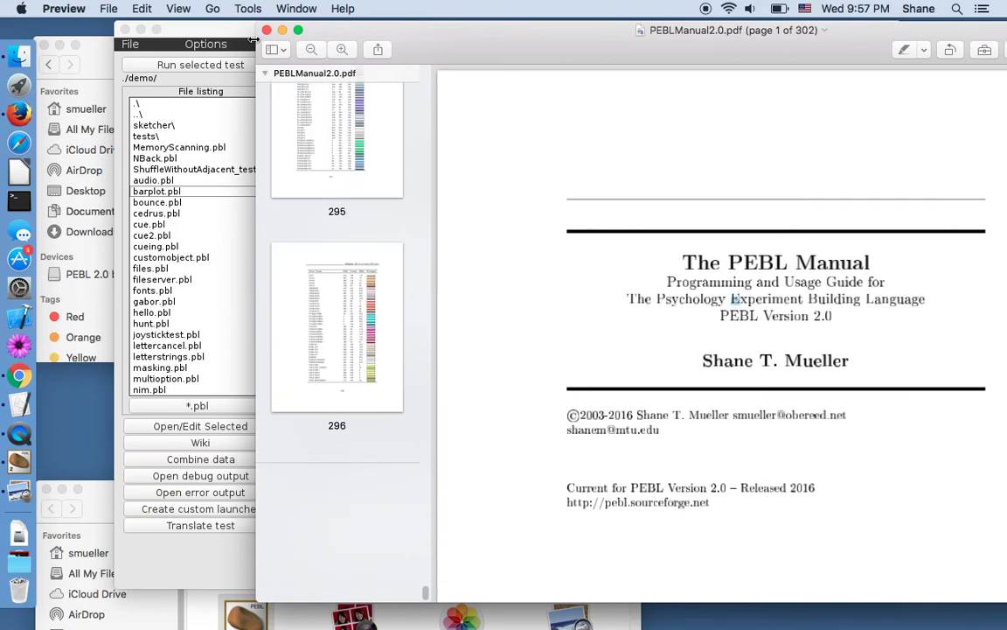
click(357, 358)
click(267, 30)
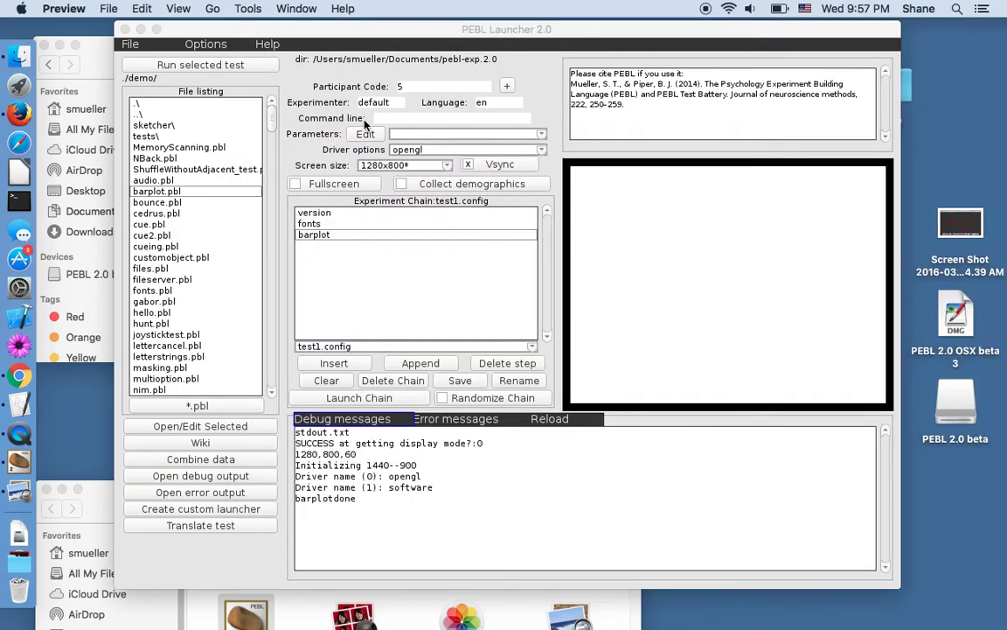
drag(416, 25, 472, 31)
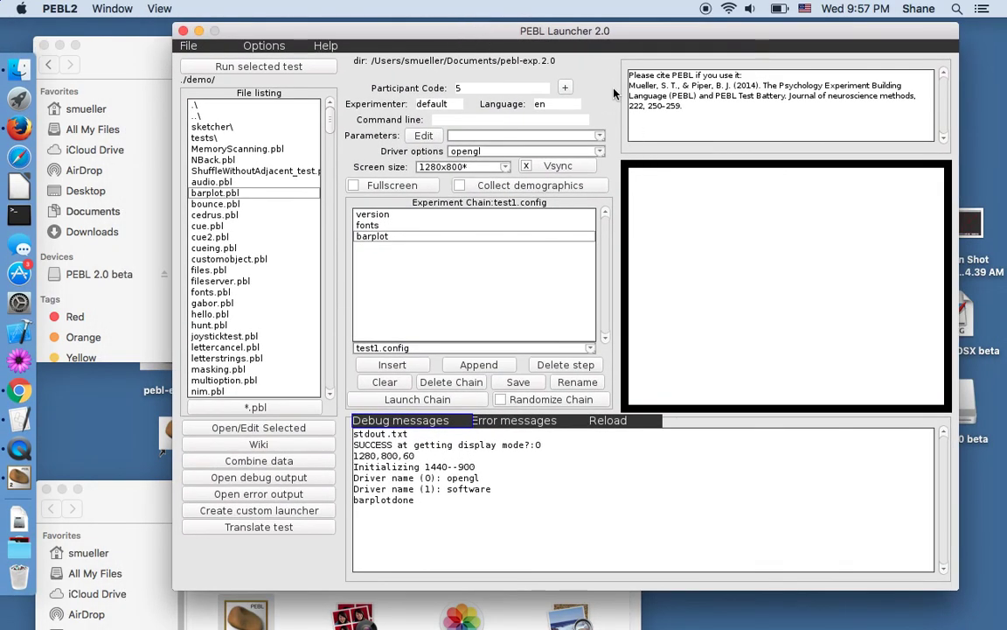